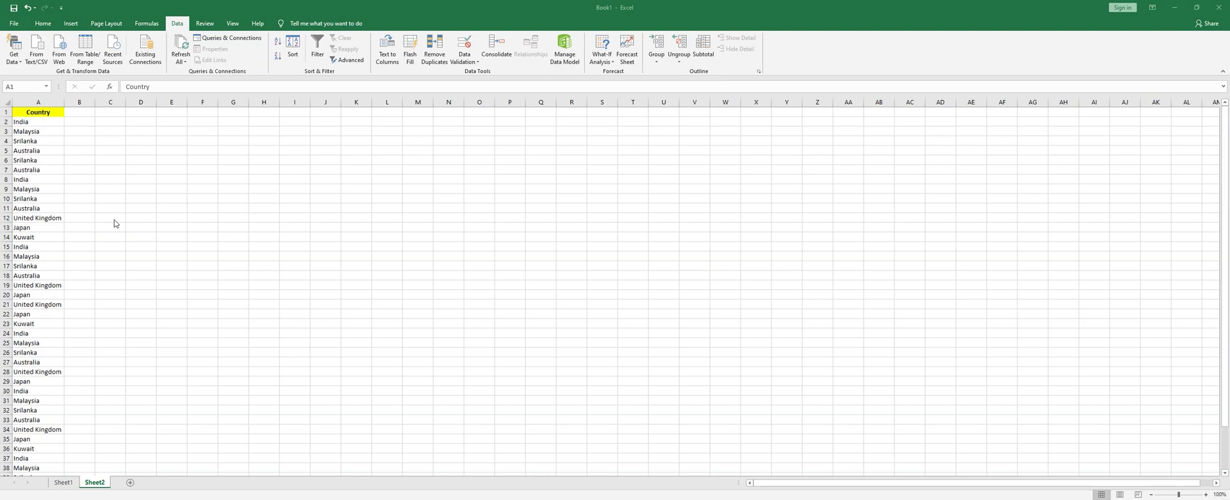
# Use Advanced Filter on column A to copy only the unique records to another location starting at J1.
pyautogui.click(53, 108)
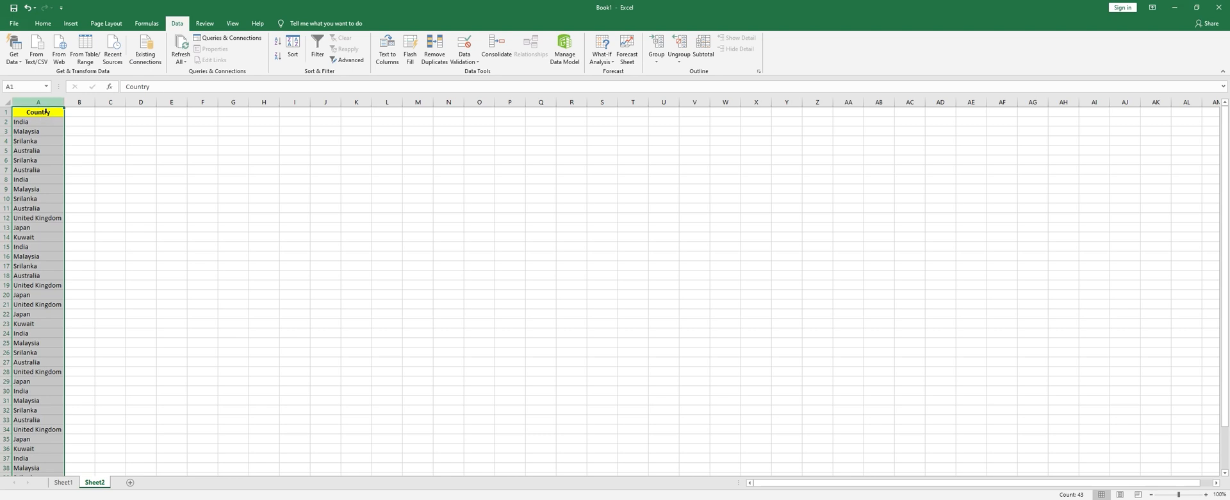
pyautogui.click(356, 64)
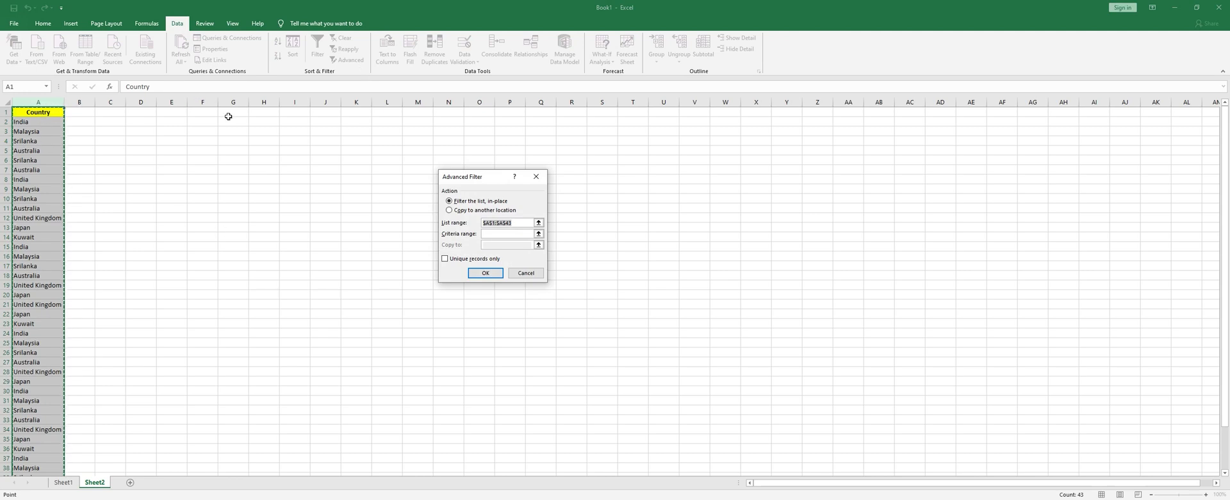
pyautogui.click(456, 212)
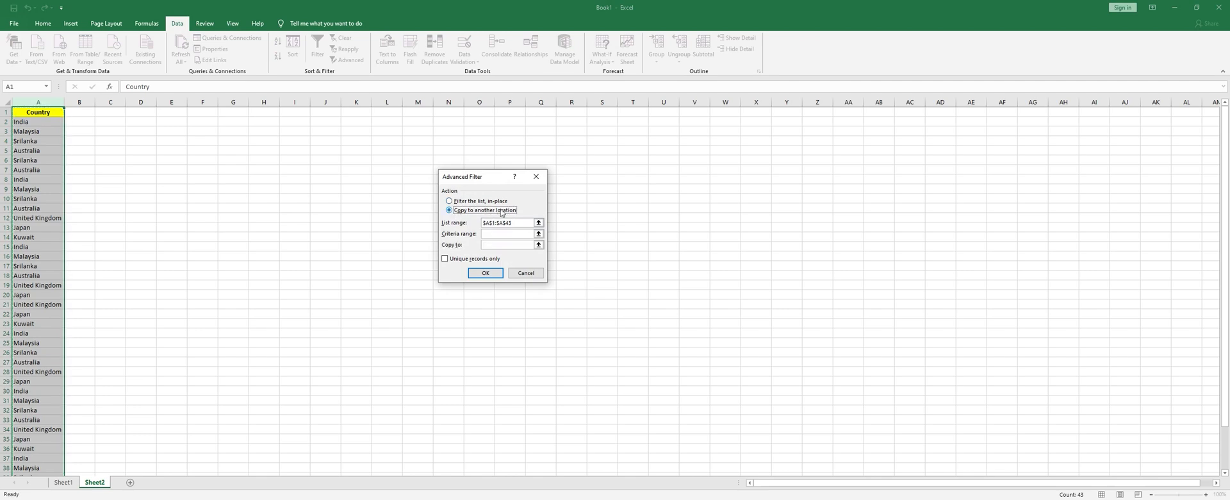
pyautogui.click(506, 244)
pyautogui.click(334, 117)
pyautogui.click(464, 259)
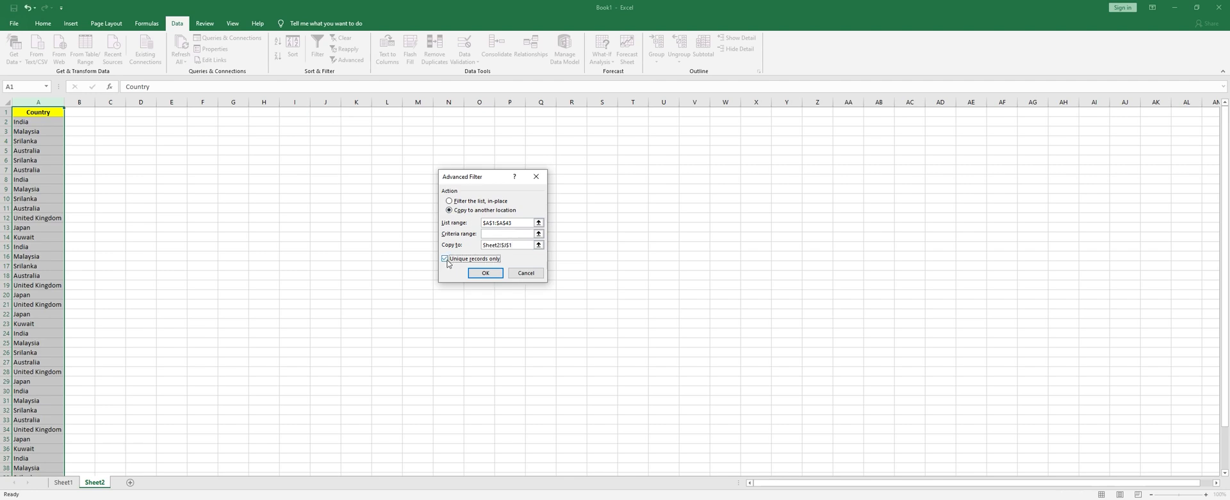
pyautogui.click(485, 274)
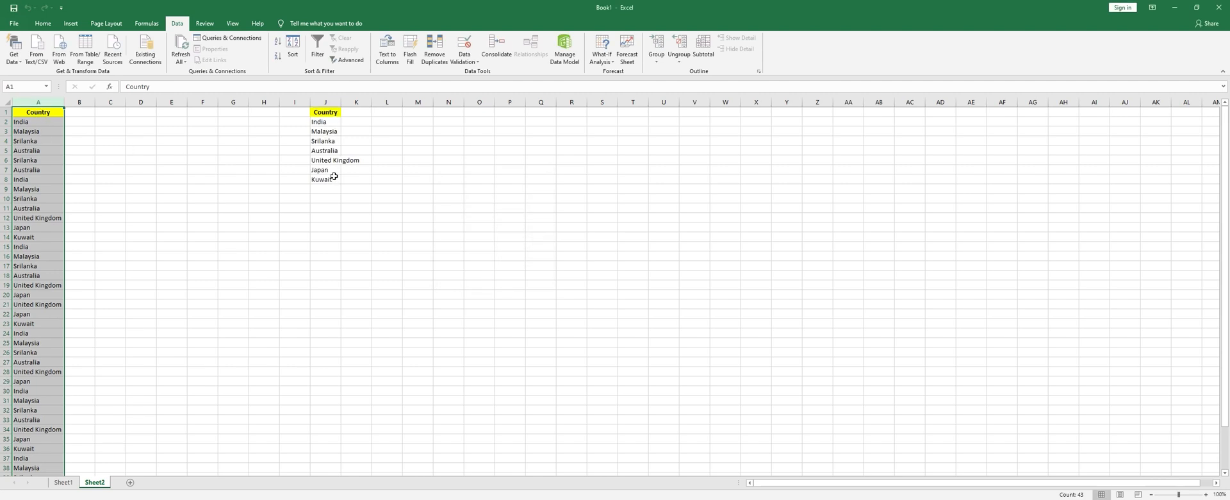
# Fit column J's width to its contents and delete the column holding the unique countries.
pyautogui.doubleClick(347, 110)
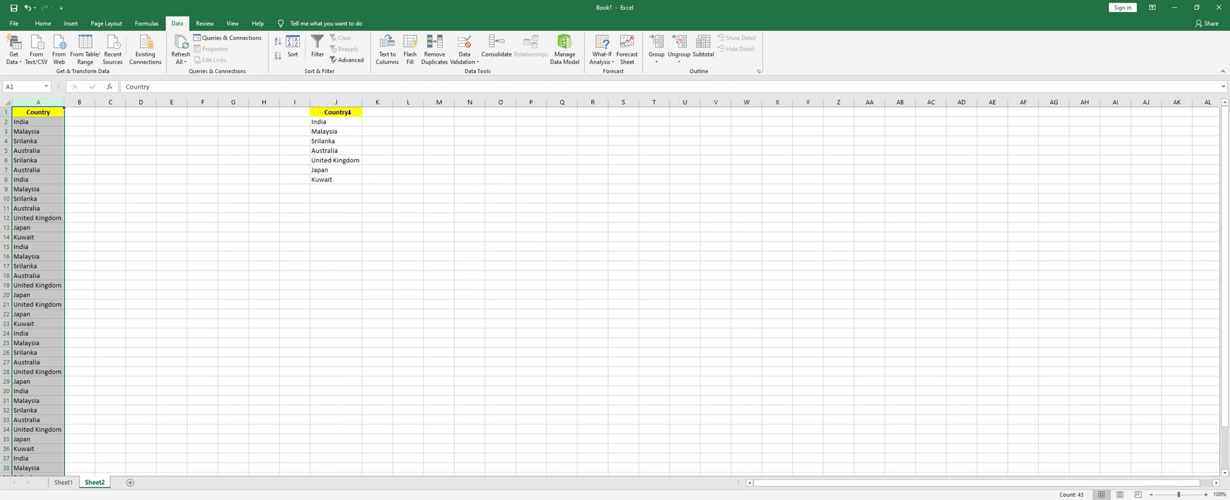
pyautogui.click(347, 113)
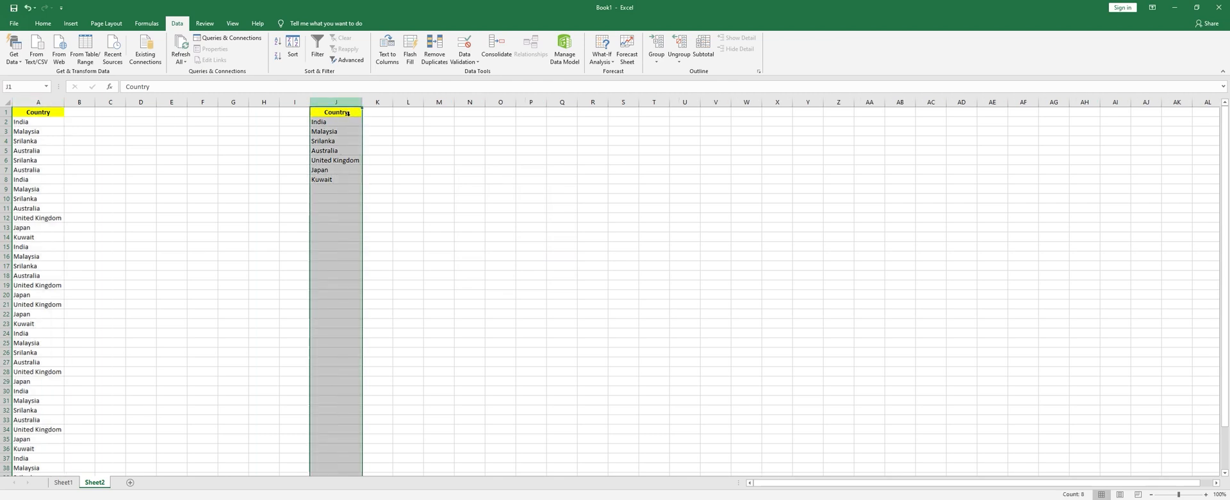
pyautogui.hotkey('ctrl', '-')
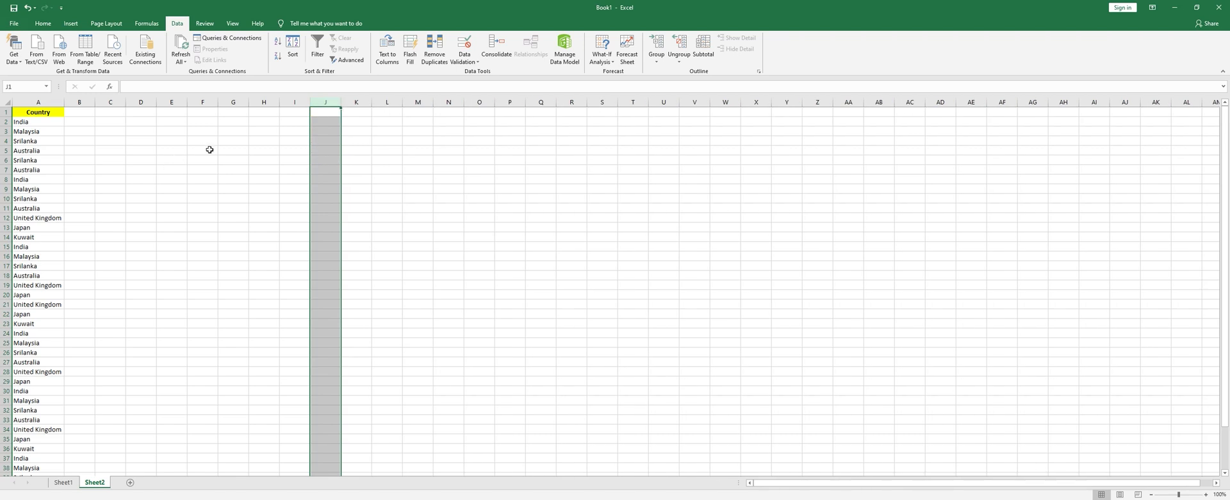
# Highlight the duplicate values in column A with a light red fill and dark red text using conditional formatting.
pyautogui.click(49, 104)
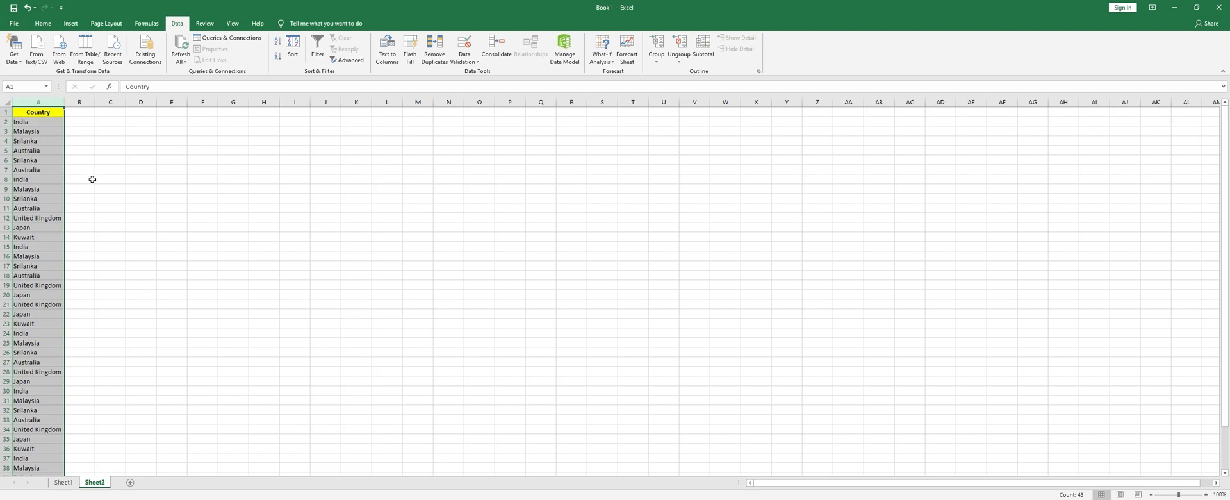
pyautogui.click(43, 23)
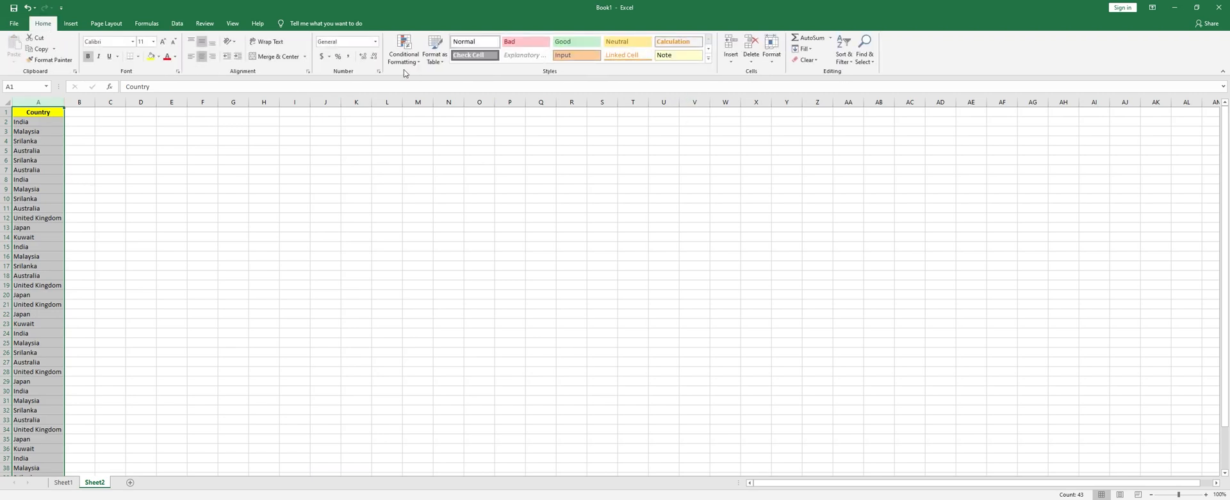
pyautogui.click(407, 64)
pyautogui.moveTo(416, 80)
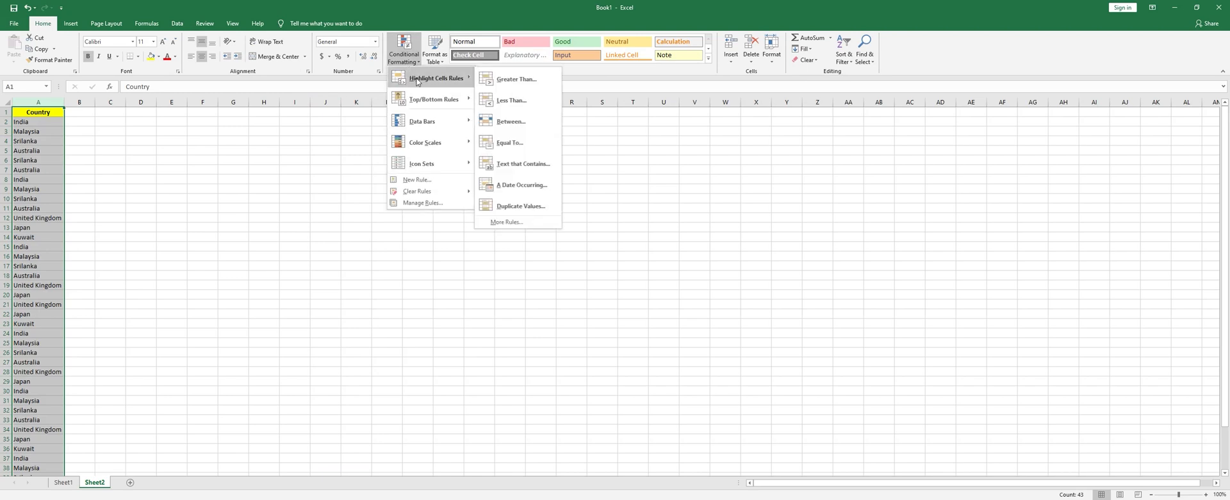
pyautogui.click(520, 206)
pyautogui.click(519, 253)
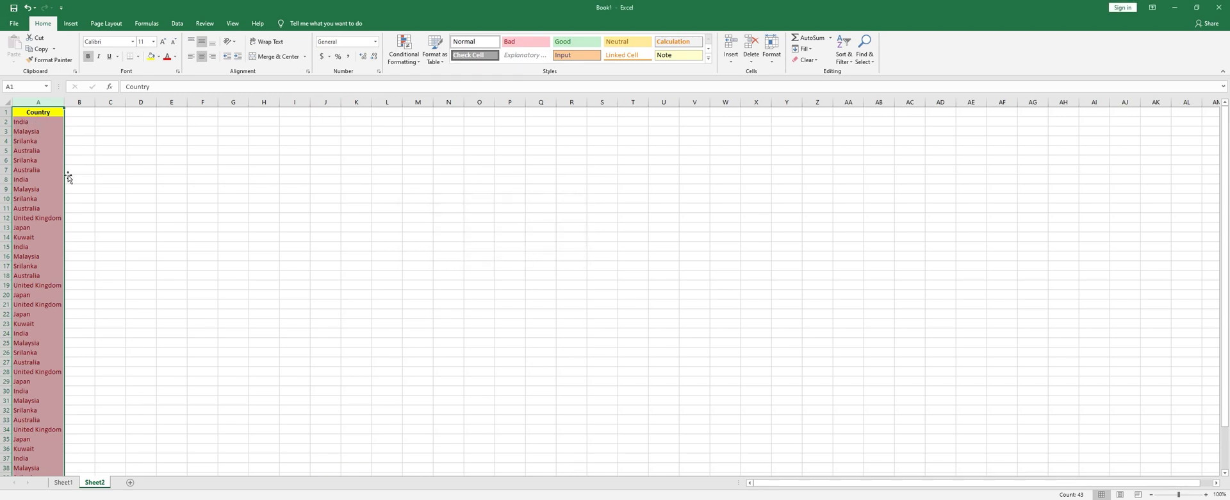
# Review the highlighted Country list down to its last row and undo the duplicate-value formatting.
pyautogui.hotkey('ctrl', 'Down')
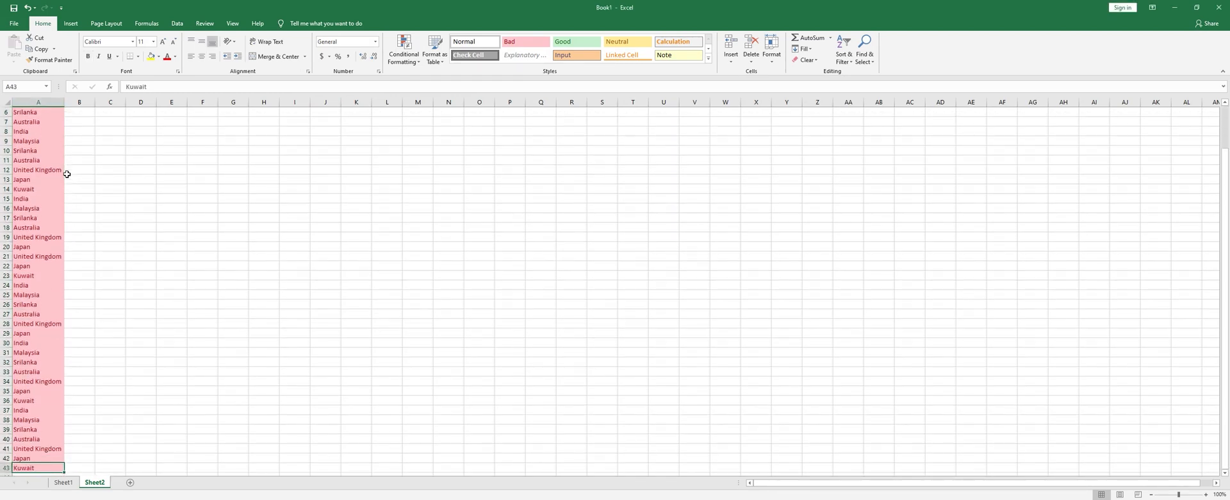
pyautogui.hotkey('ctrl', 'Up')
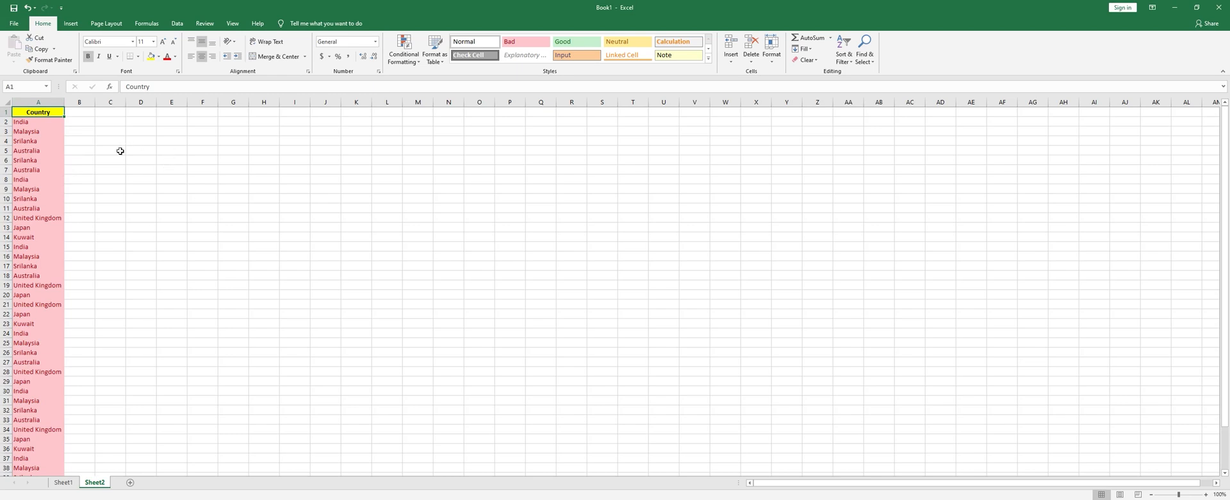
pyautogui.hotkey('ctrl', 'z')
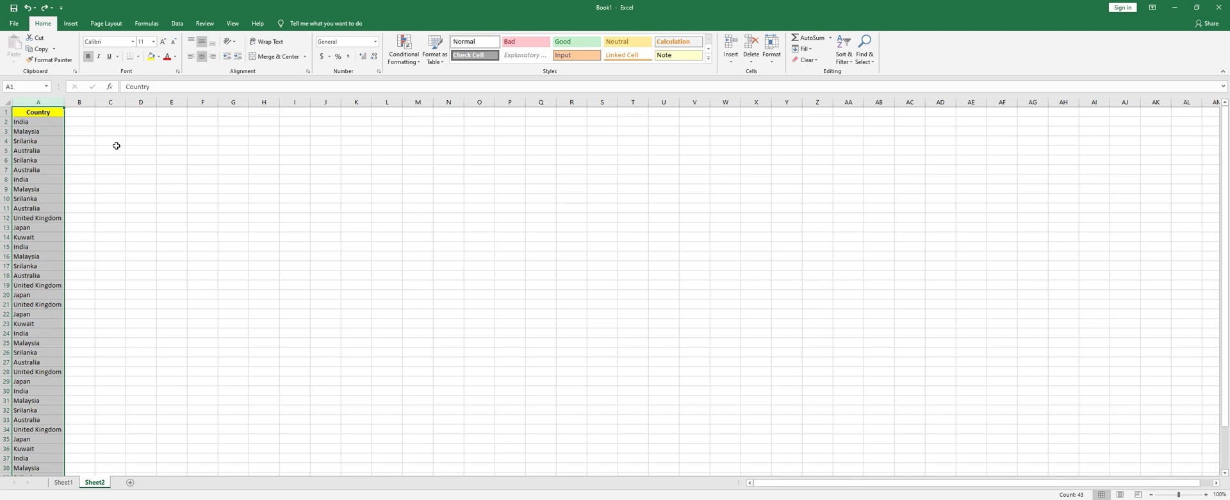
# Enter the formula =COUNTIF(A:A,A2) in cell B2 to count each country's occurrences.
pyautogui.click(84, 131)
pyautogui.click(89, 121)
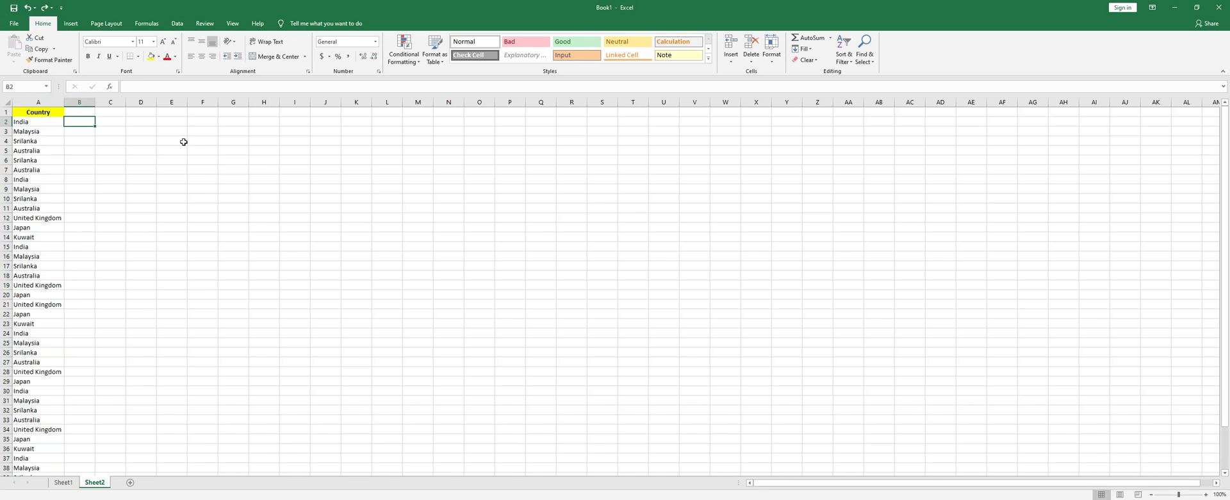
pyautogui.write('=co')
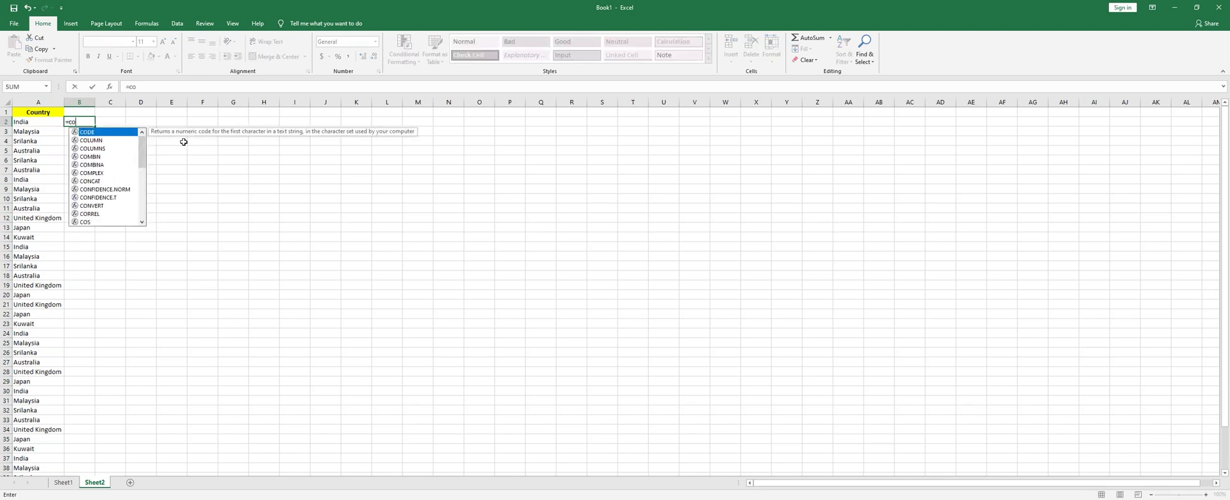
pyautogui.write('un')
pyautogui.press('Down')
pyautogui.press('Down')
pyautogui.press('Down')
pyautogui.press('Tab')
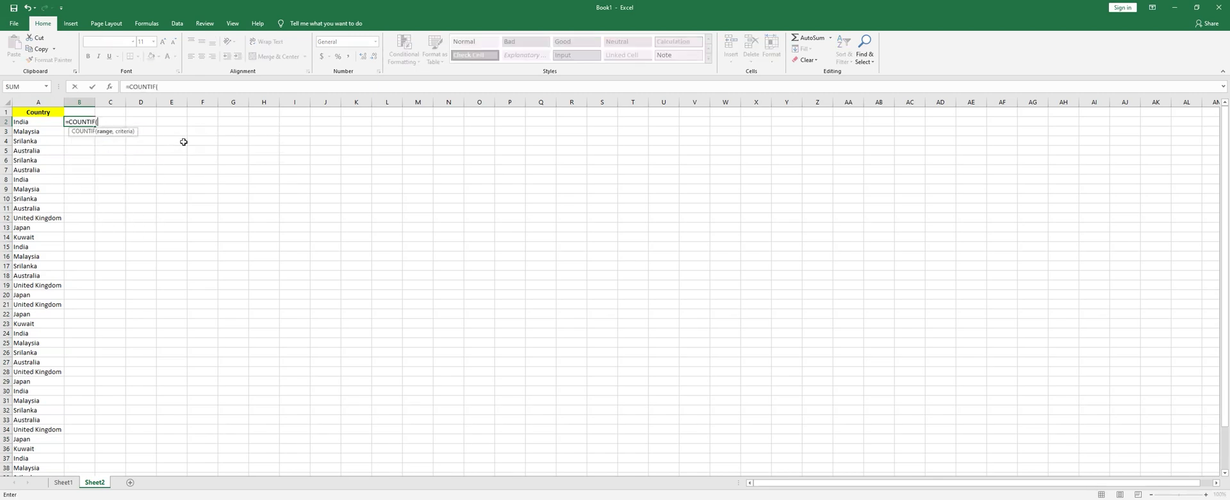
pyautogui.click(39, 113)
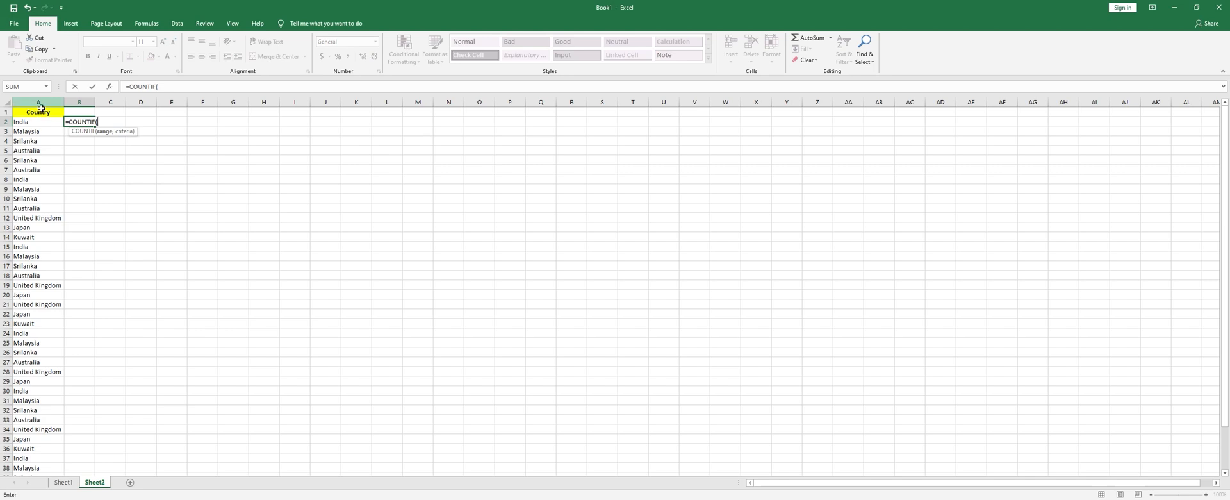
pyautogui.hotkey('ctrl', 'space')
pyautogui.write(',')
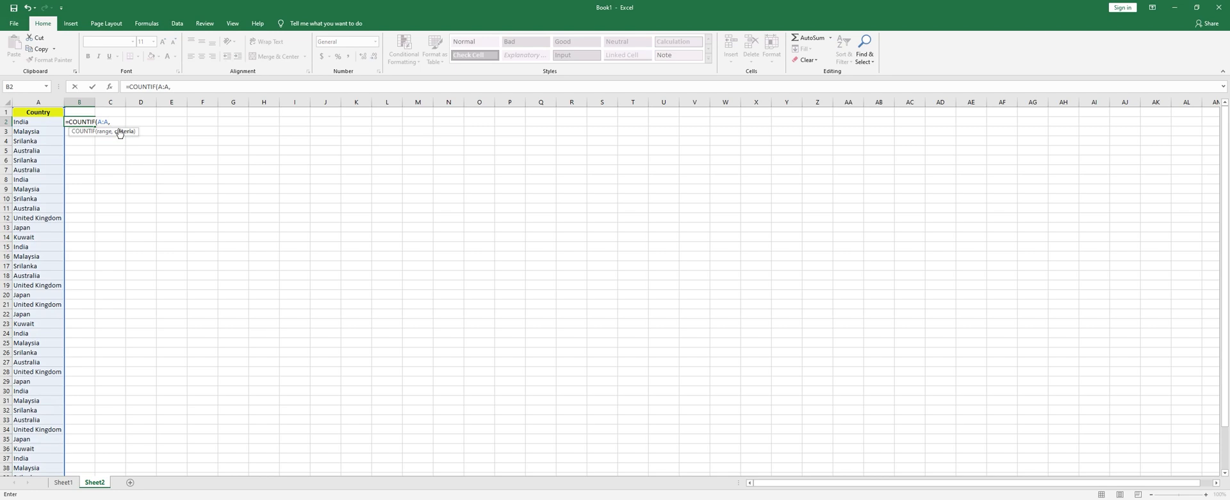
pyautogui.click(40, 123)
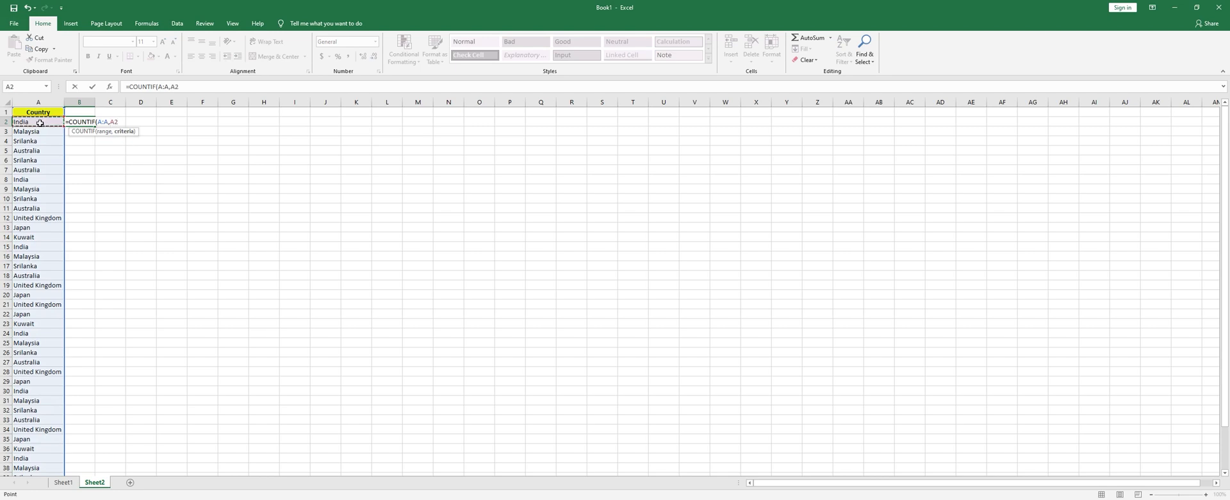
pyautogui.press('Return')
# Fill the COUNTIF formula from B2 down to B43, the last row of the Country list.
pyautogui.click(40, 122)
pyautogui.hotkey('ctrl', 'Down')
pyautogui.press('Right')
pyautogui.hotkey('ctrl', 'shift', 'Up')
pyautogui.hotkey('ctrl', 'd')
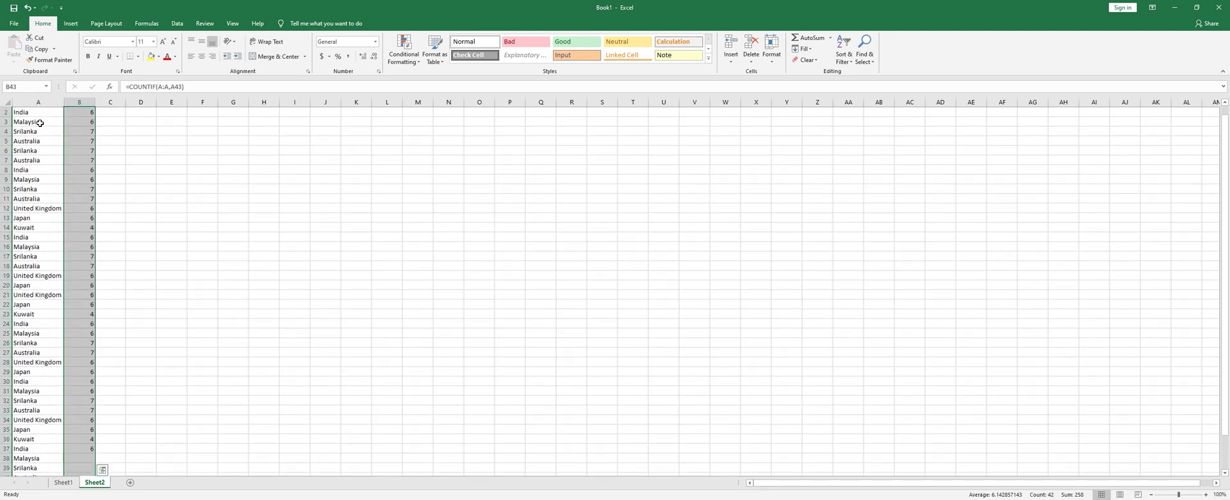
pyautogui.hotkey('ctrl', 'Up')
pyautogui.hotkey('ctrl', 'Up')
pyautogui.press('Down')
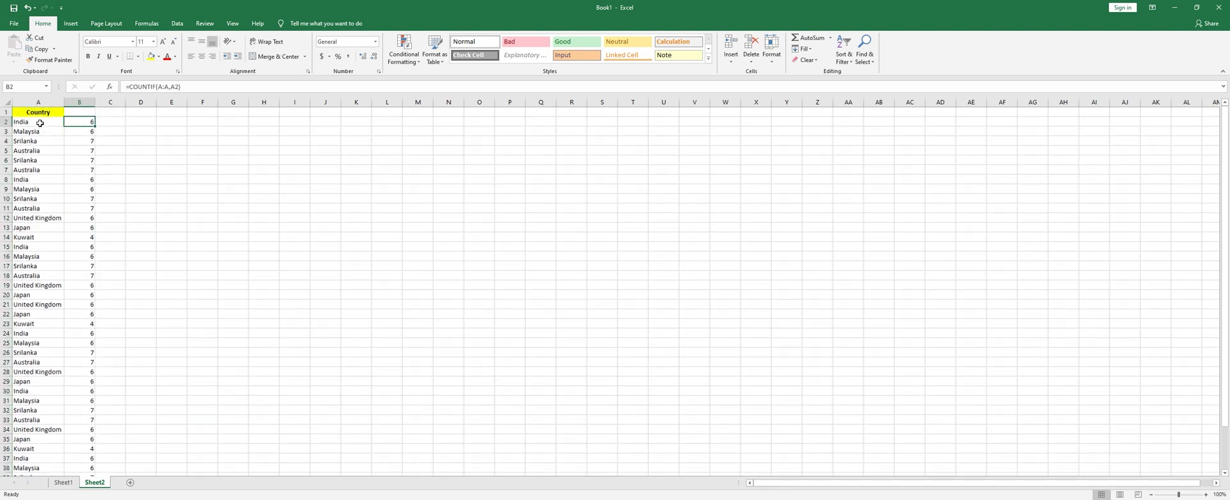
# Turn on filtering for the header row of the Country list and its count column.
pyautogui.press('Left')
pyautogui.press('Right')
pyautogui.press('Up')
pyautogui.press('Left')
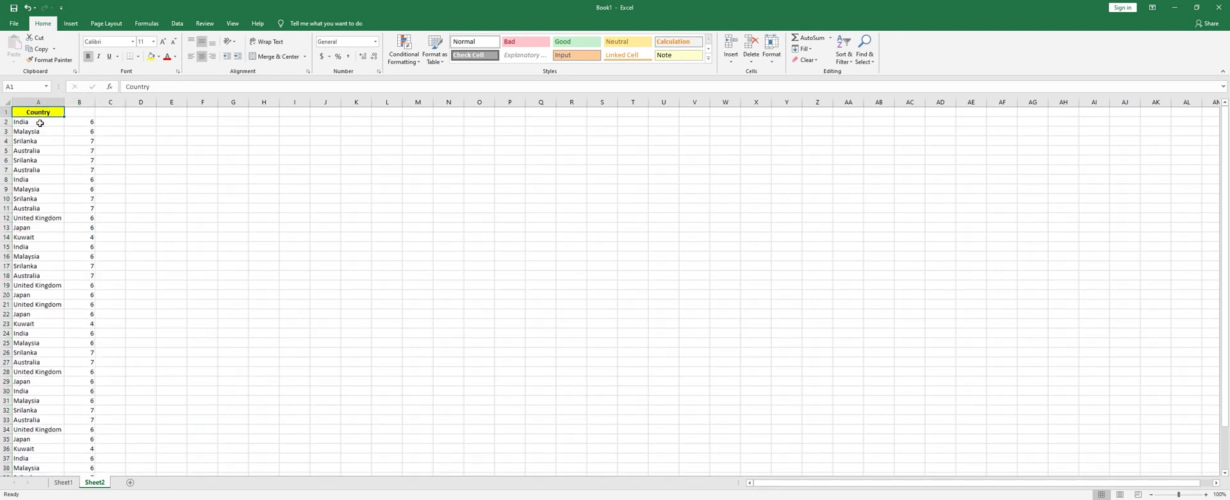
pyautogui.hotkey('ctrl', 'shift', 'l')
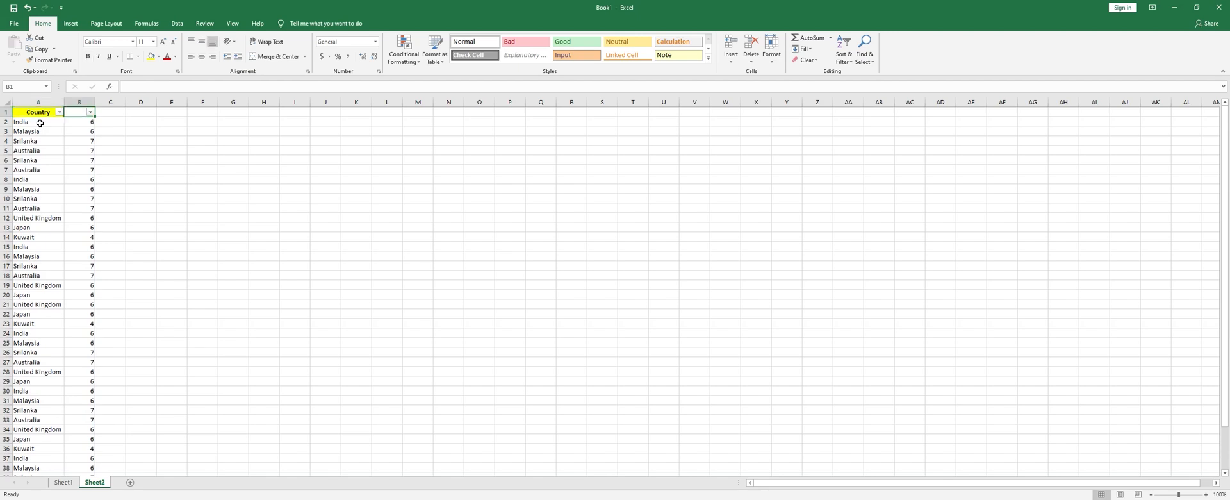
# Filter the Country column so that only India is selected.
pyautogui.hotkey('alt', 'Down')
pyautogui.press('Tab')
pyautogui.press('space')
pyautogui.press('Down')
pyautogui.press('Down')
pyautogui.press('space')
pyautogui.press('Return')
# Select the filtered India cells to check their count and clear the filter from Country.
pyautogui.hotkey('shift', 'Down')
pyautogui.hotkey('shift', 'Down')
pyautogui.hotkey('shift', 'Down')
pyautogui.hotkey('shift', 'Down')
pyautogui.hotkey('shift', 'Down')
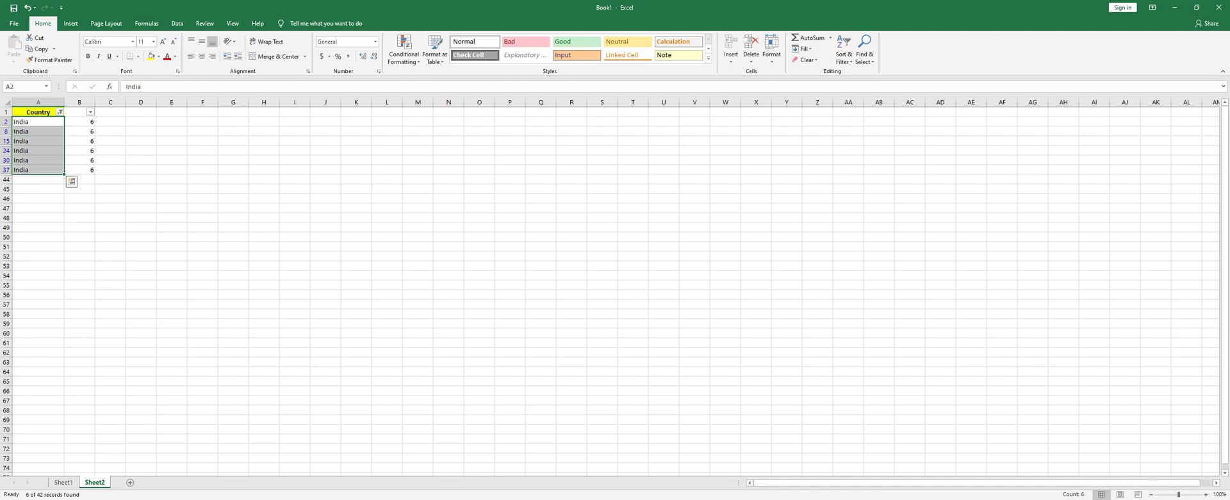
pyautogui.click(60, 112)
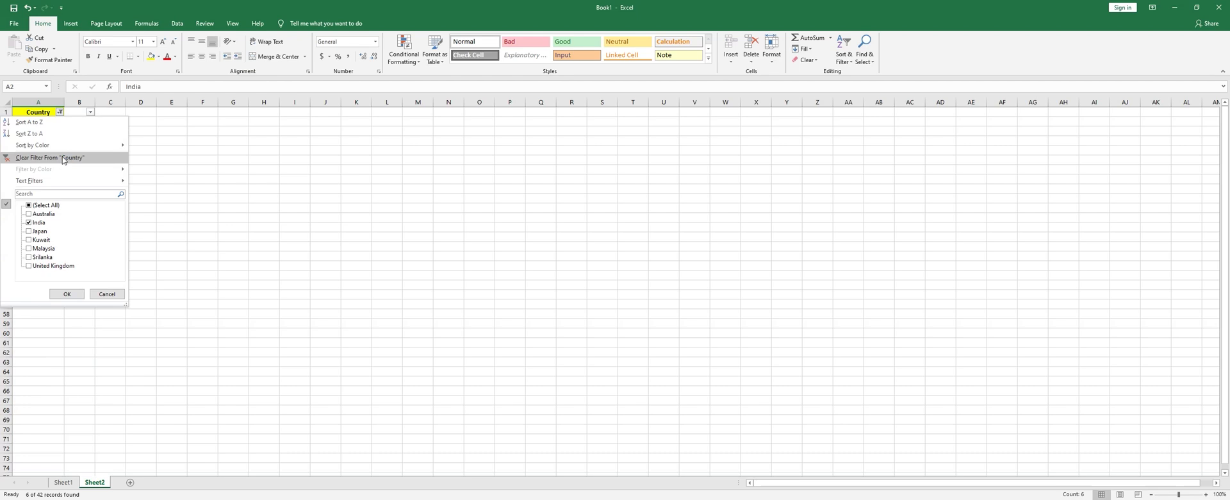
pyautogui.click(63, 160)
# Delete column B with the COUNTIF results and turn off filtering on the Country list.
pyautogui.click(107, 114)
pyautogui.click(89, 123)
pyautogui.click(88, 103)
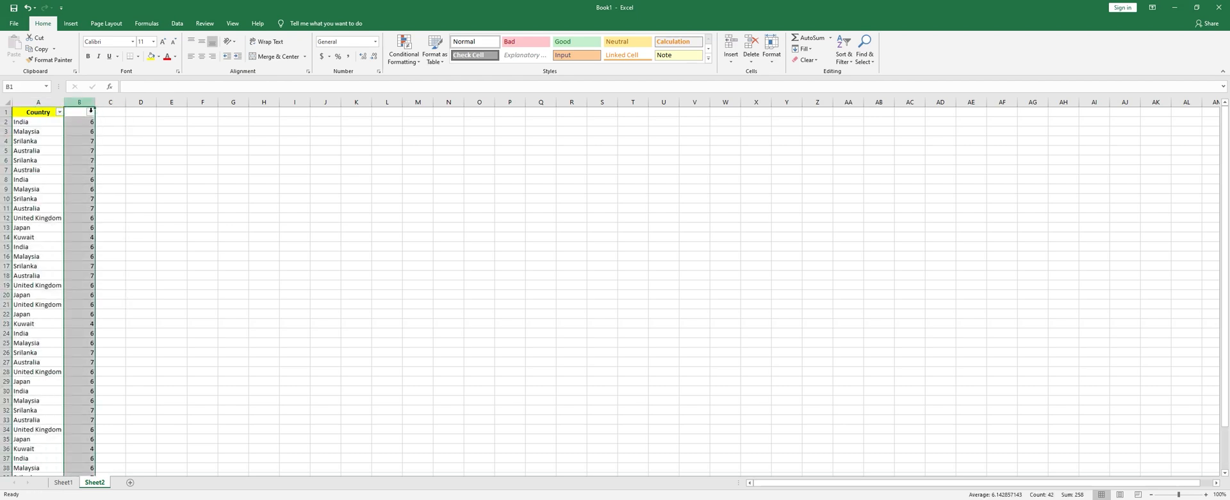
pyautogui.hotkey('ctrl', '-')
pyautogui.press('Left')
pyautogui.hotkey('ctrl', 'shift', 'l')
pyautogui.press('Down')
pyautogui.press('Right')
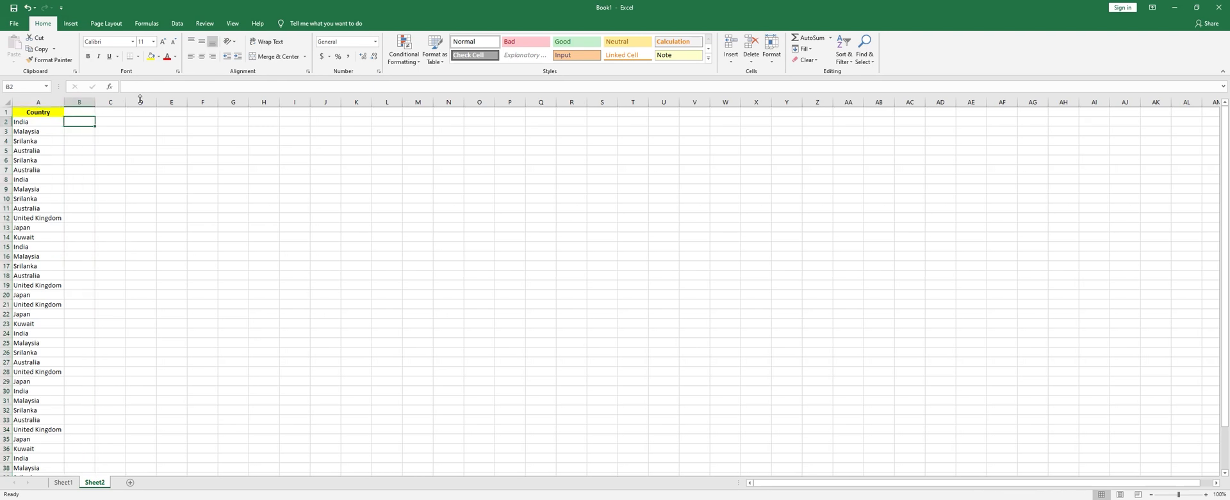
# Turn filtering on for the Country column and sort the list A to Z.
pyautogui.press('Up')
pyautogui.press('Left')
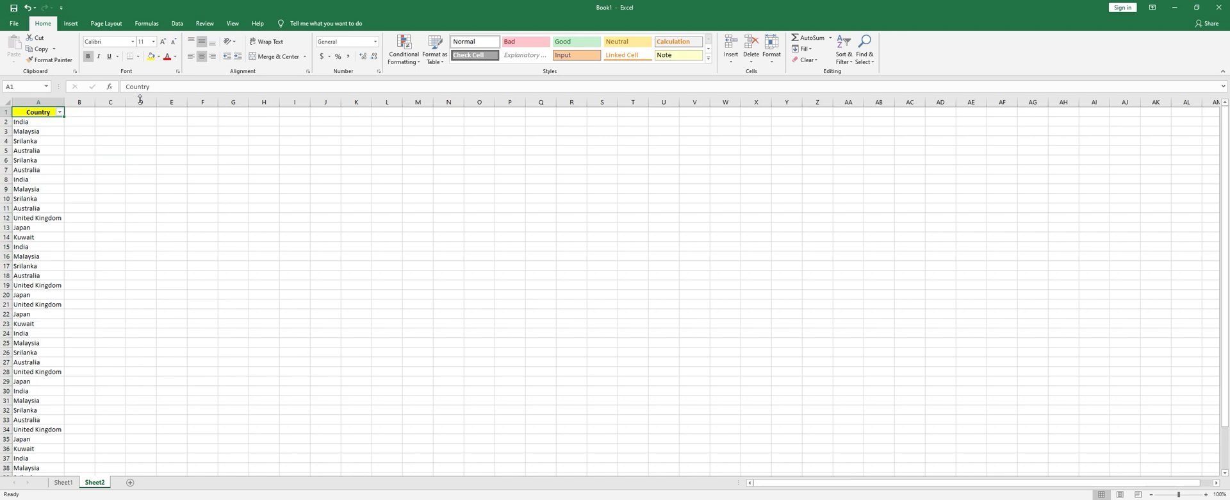
pyautogui.hotkey('alt', 'Down')
pyautogui.press('Return')
# Enter the formula =IF(A2=A1,0,1) in cell B2 to flag each country's first occurrence.
pyautogui.press('Down')
pyautogui.press('Right')
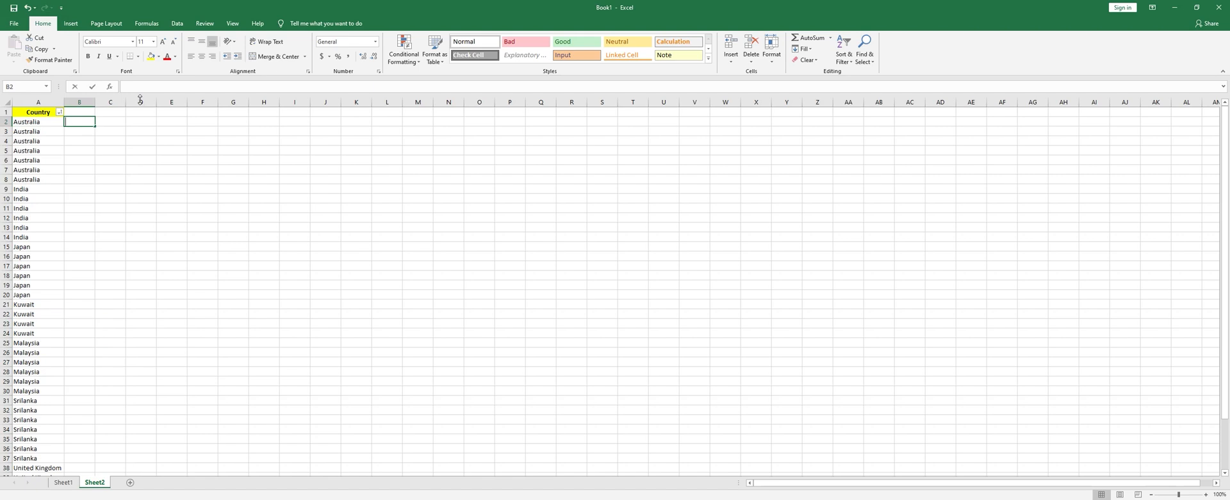
pyautogui.write('=IF(')
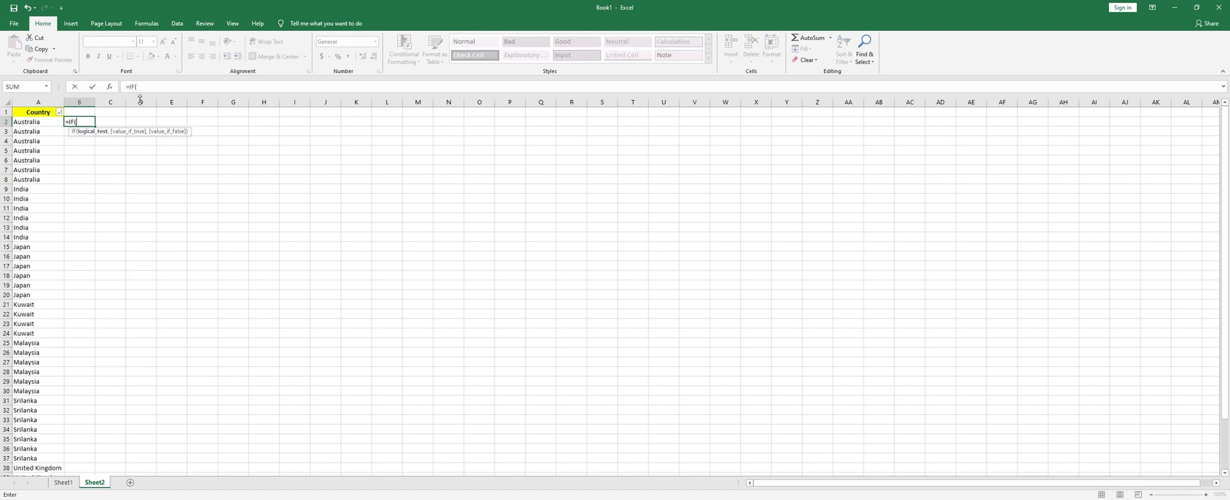
pyautogui.click(49, 126)
pyautogui.write('=')
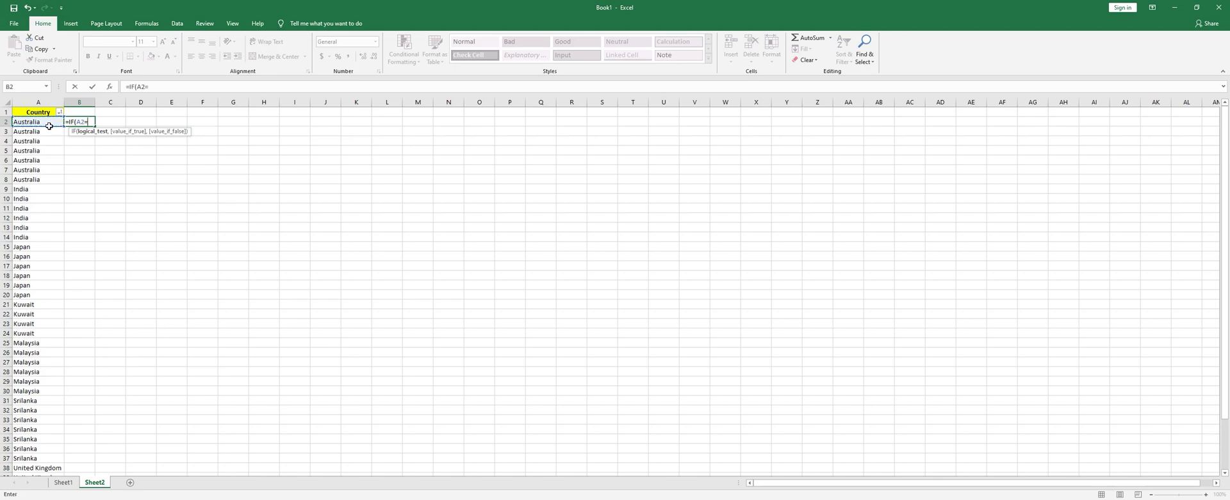
pyautogui.click(41, 114)
pyautogui.write(',')
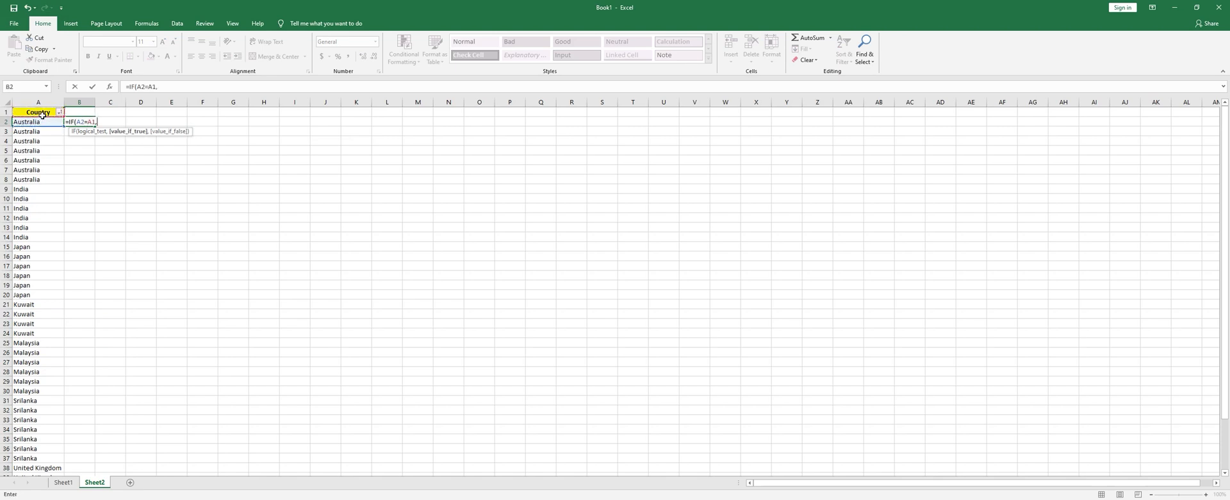
pyautogui.write('0,1)')
pyautogui.press('Return')
# Fill the IF formula from B2 down to B43 alongside the sorted countries.
pyautogui.press('Up')
pyautogui.press('Left')
pyautogui.hotkey('ctrl', 'Down')
pyautogui.press('Right')
pyautogui.hotkey('ctrl', 'shift', 'Up')
pyautogui.hotkey('ctrl', 'd')
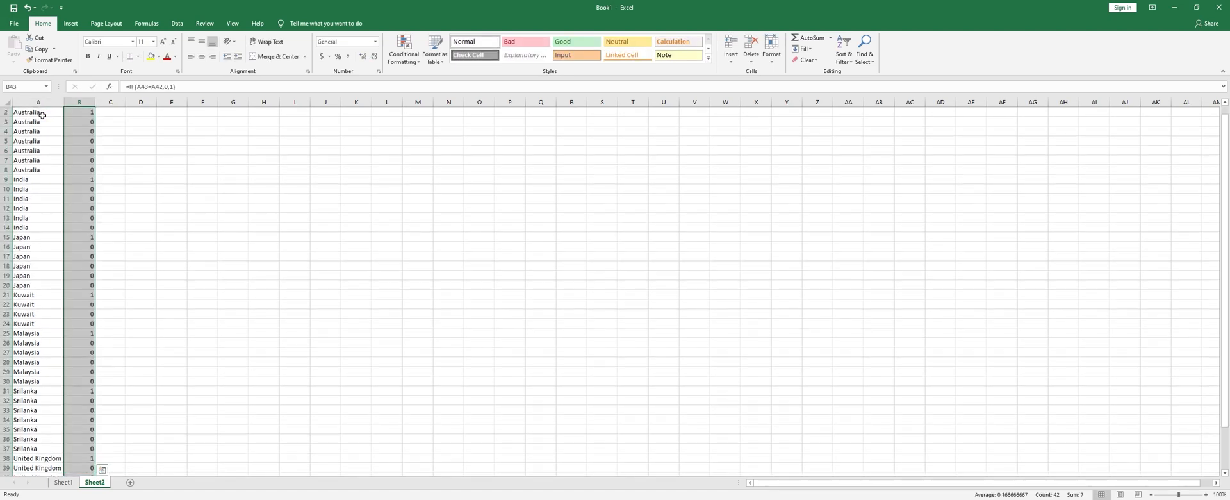
# Turn filtering on for the Country list and filter column B to show only the rows flagged 1.
pyautogui.hotkey('ctrl', 'Up')
pyautogui.press('Up')
pyautogui.hotkey('ctrl', 'shift', 'l')
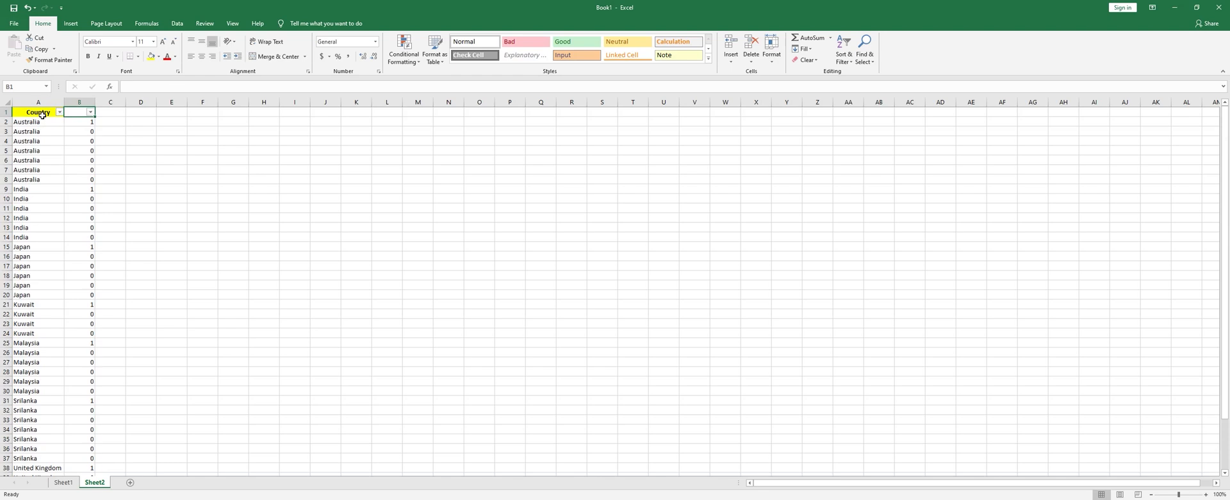
pyautogui.hotkey('alt', 'Down')
pyautogui.press('space')
pyautogui.press('Down')
pyautogui.press('Down')
pyautogui.press('space')
pyautogui.press('Return')
# Select the filtered countries in column A to examine the unique entries.
pyautogui.press('Down')
pyautogui.press('Left')
pyautogui.hotkey('ctrl', 'shift', 'Down')
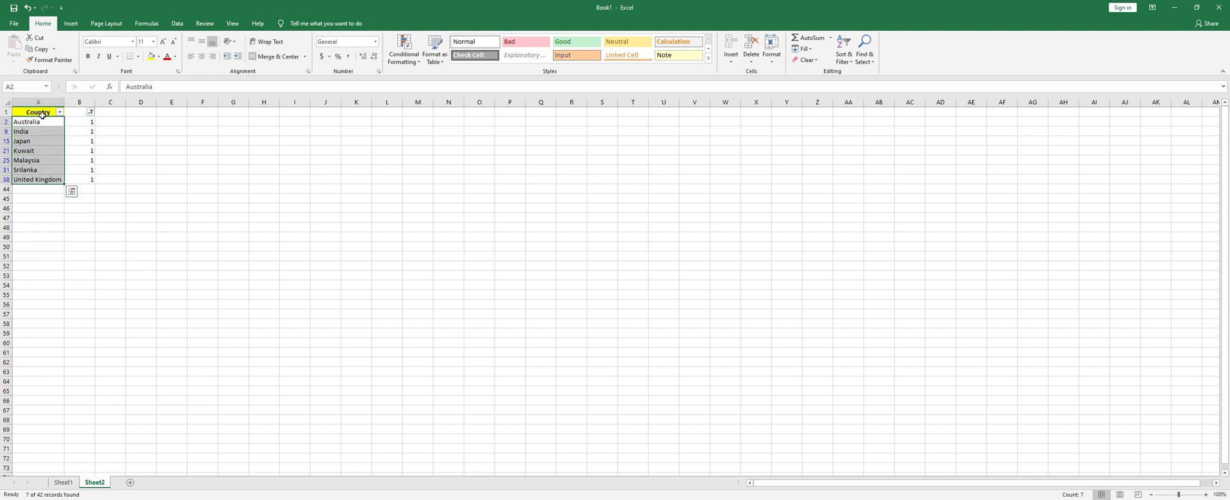
pyautogui.press('Up')
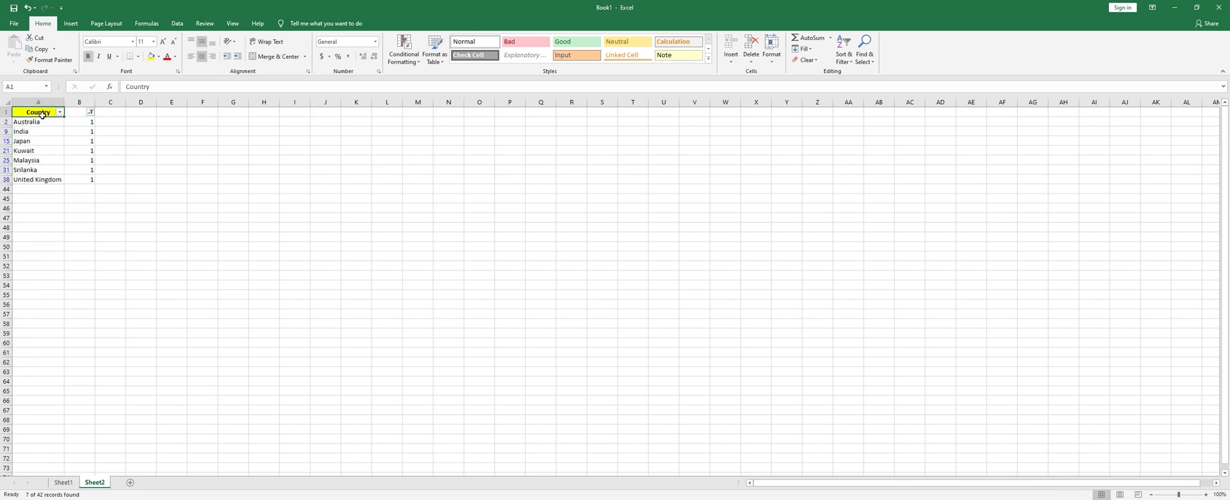
# Filter column B to show only the duplicate rows flagged 0.
pyautogui.press('Right')
pyautogui.hotkey('alt', 'Down')
pyautogui.press('Down')
pyautogui.press('Down')
pyautogui.press('Down')
pyautogui.press('Down')
pyautogui.press('Down')
pyautogui.press('Down')
pyautogui.press('Down')
pyautogui.press('Down')
pyautogui.press('Down')
pyautogui.press('Down')
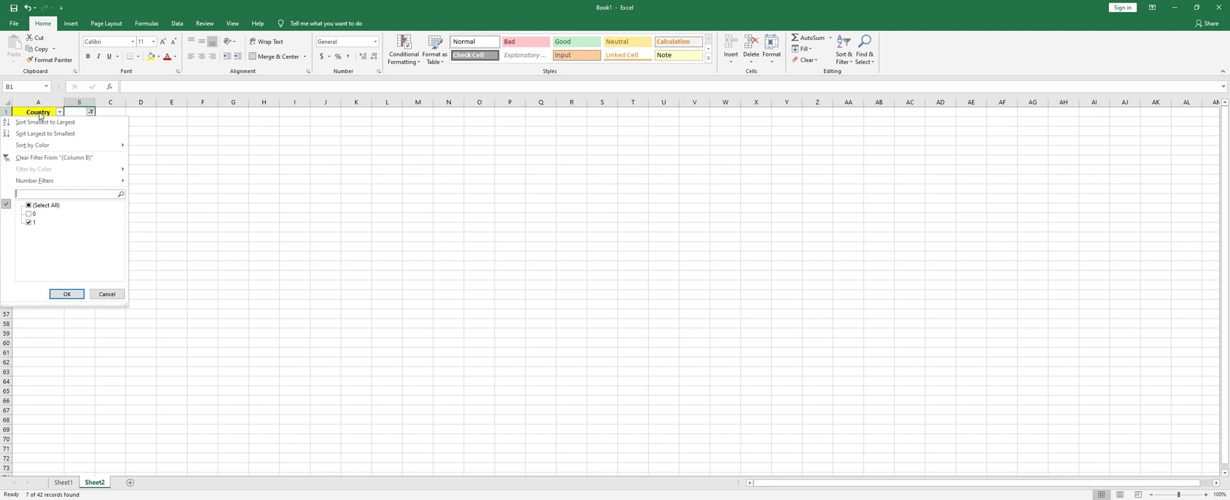
pyautogui.press('Up')
pyautogui.press('space')
pyautogui.press('Down')
pyautogui.press('space')
pyautogui.press('Return')
# Select the entire rows of all filtered duplicates, limit the selection to visible cells and delete them.
pyautogui.press('Down')
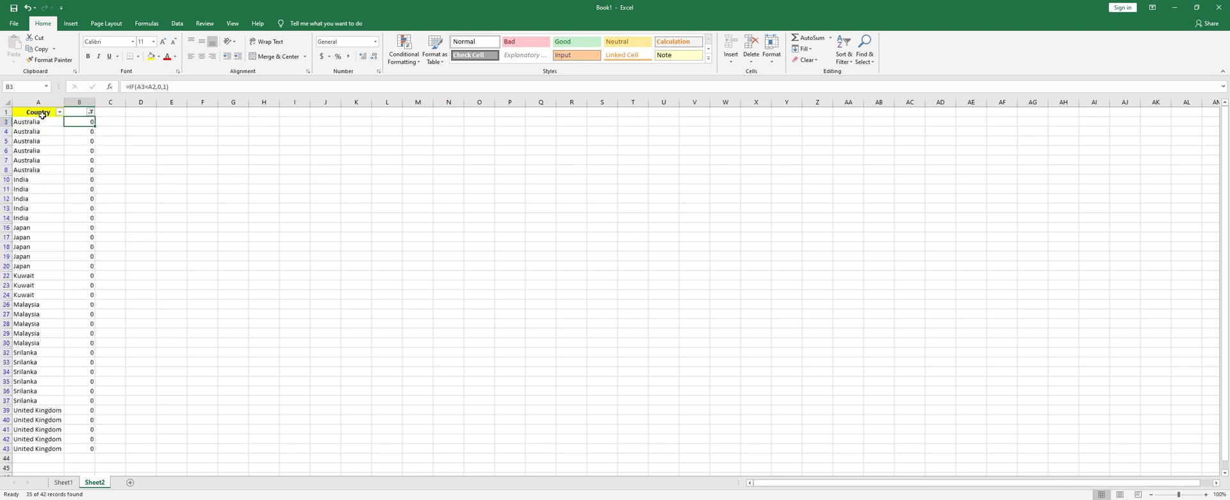
pyautogui.hotkey('ctrl', 'shift', 'Down')
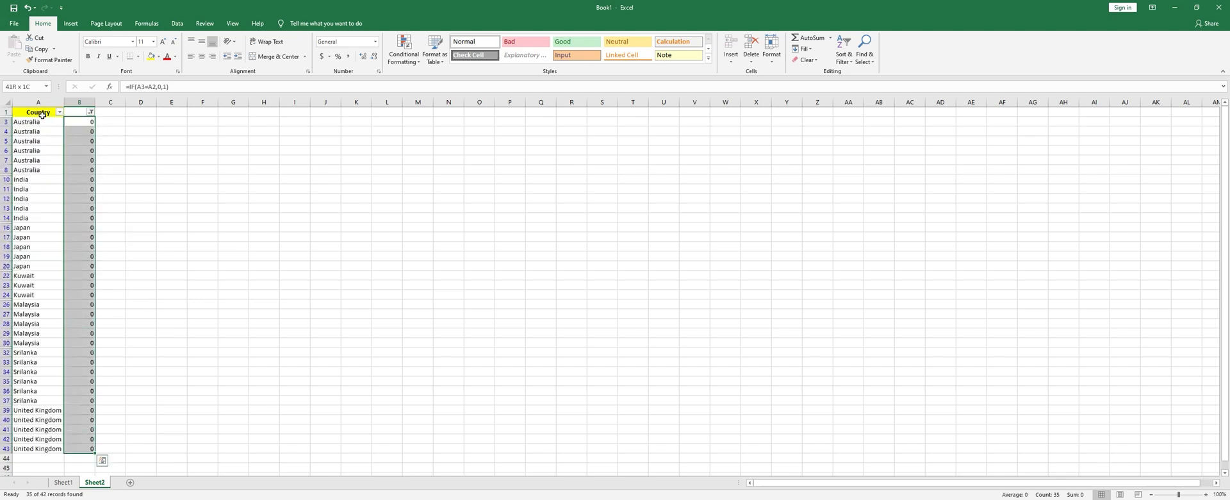
pyautogui.press('Up')
pyautogui.press('Down')
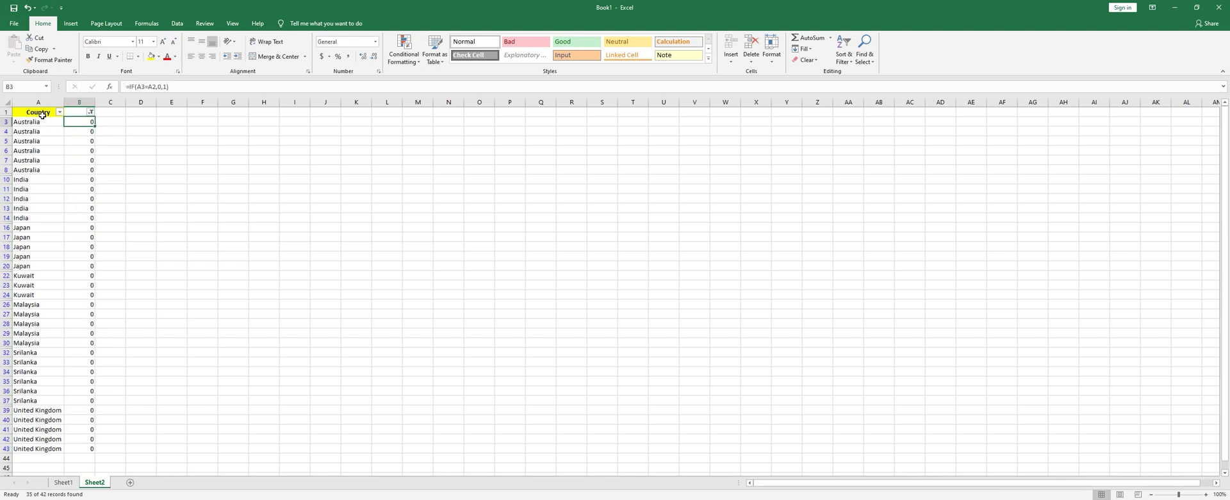
pyautogui.hotkey('ctrl', 'shift', 'Down')
pyautogui.hotkey('shift', 'space')
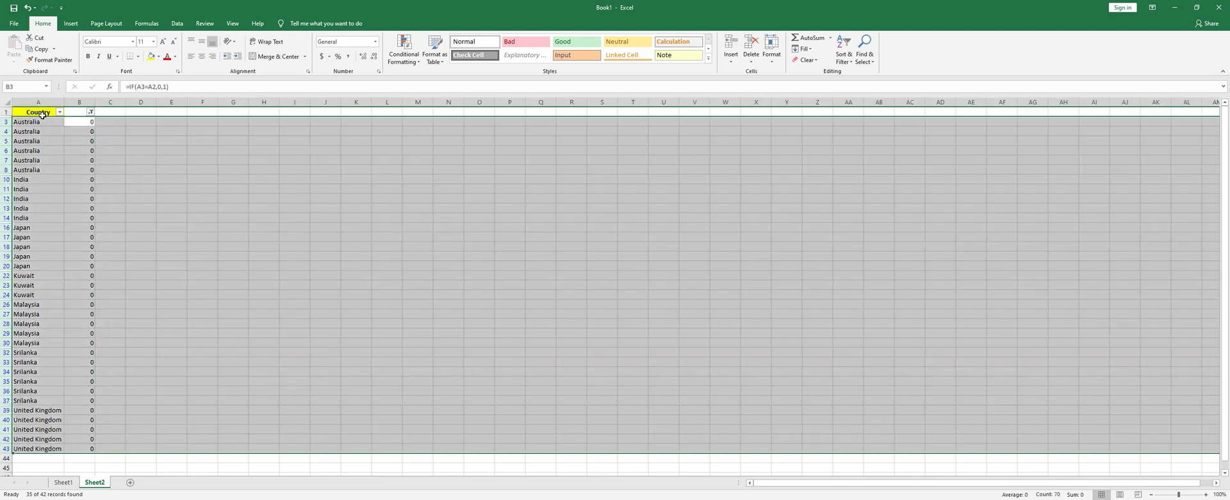
pyautogui.hotkey('alt', ';')
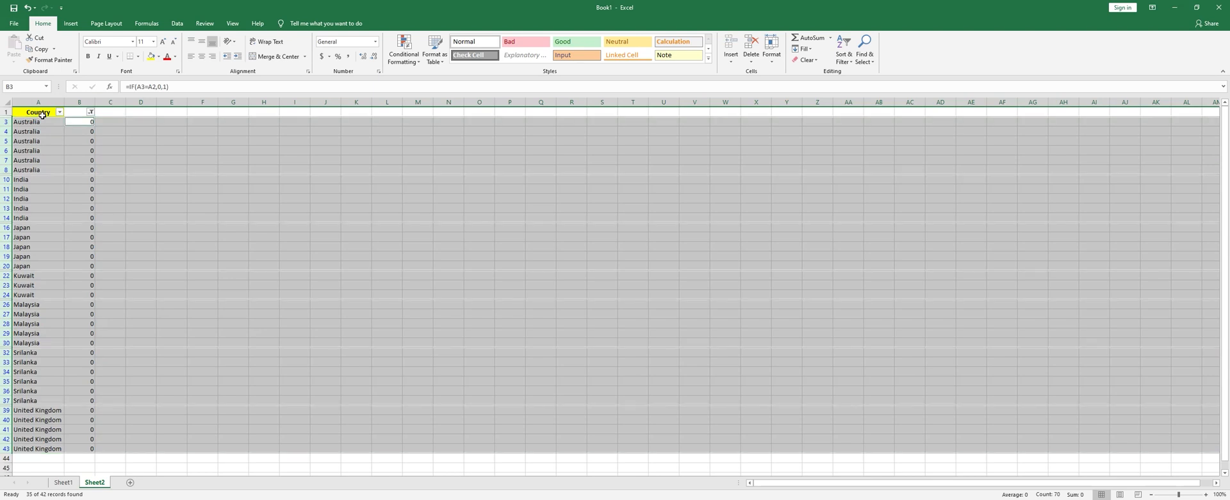
pyautogui.hotkey('ctrl', '-')
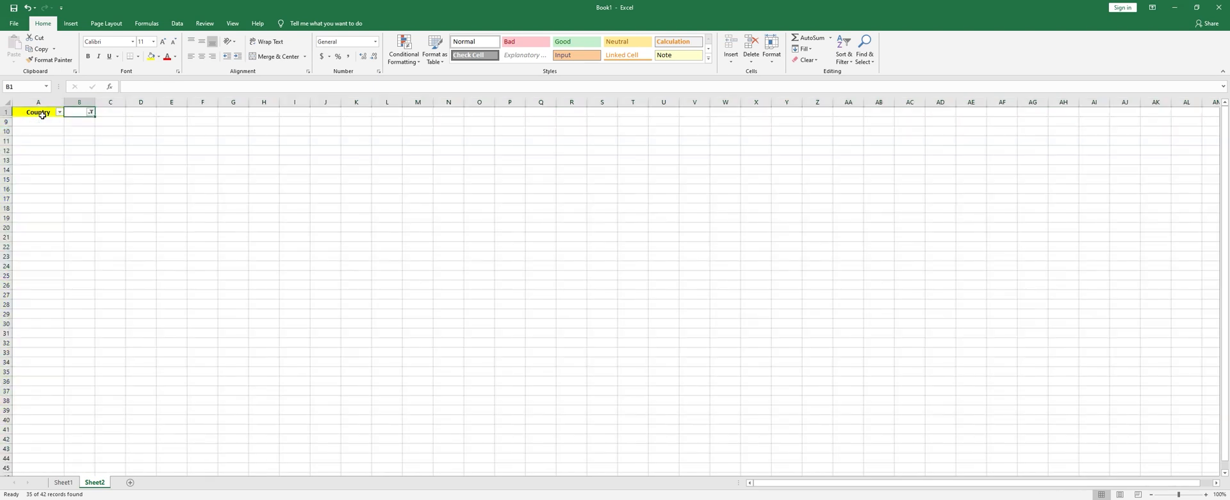
# Turn filtering off and clear the formula cells B2:B8 beside the remaining countries.
pyautogui.hotkey('ctrl', 'shift', 'l')
pyautogui.press('Down')
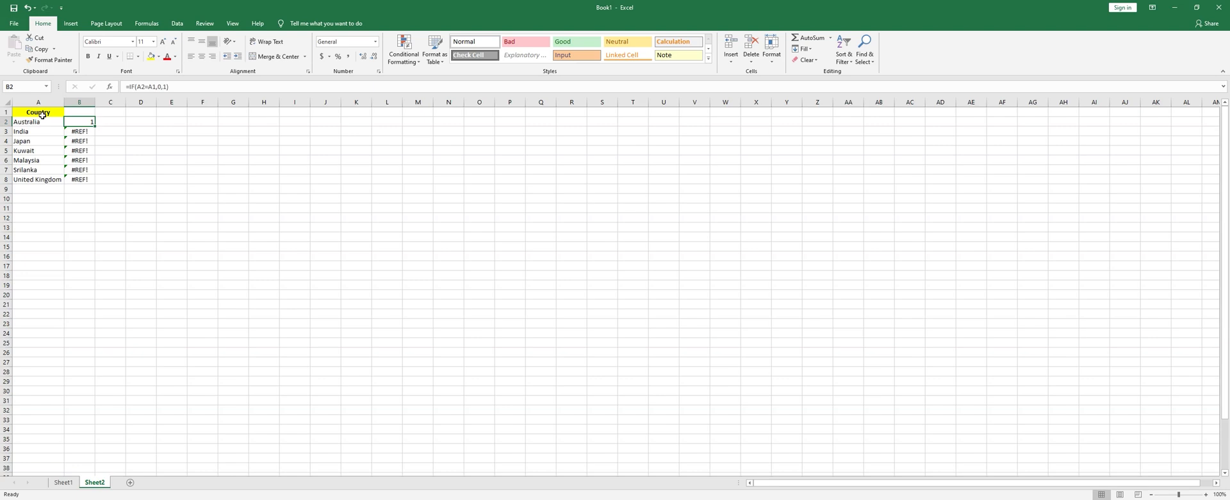
pyautogui.hotkey('ctrl', 'shift', 'Down')
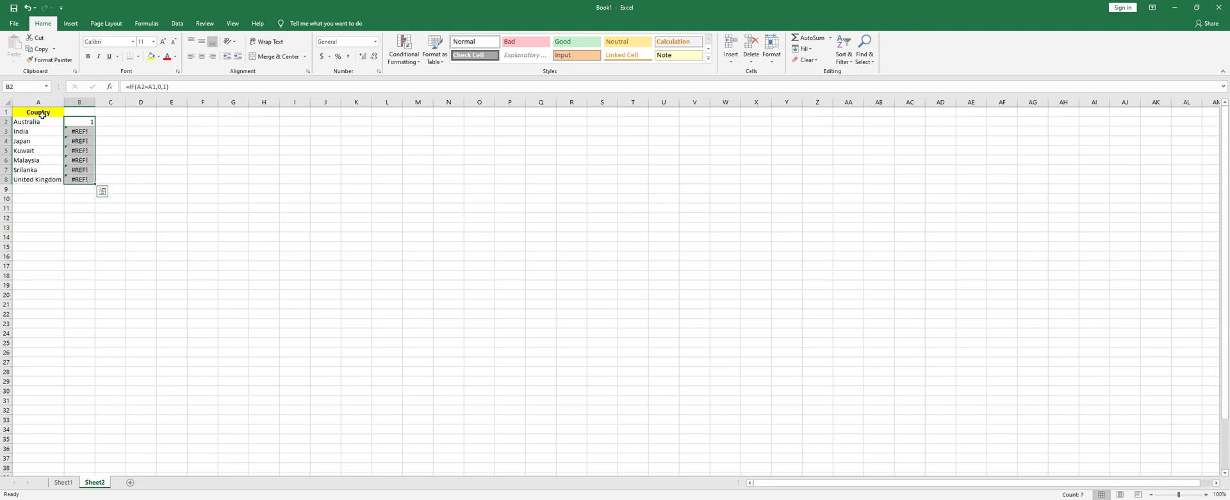
pyautogui.press('Delete')
pyautogui.press('Left')
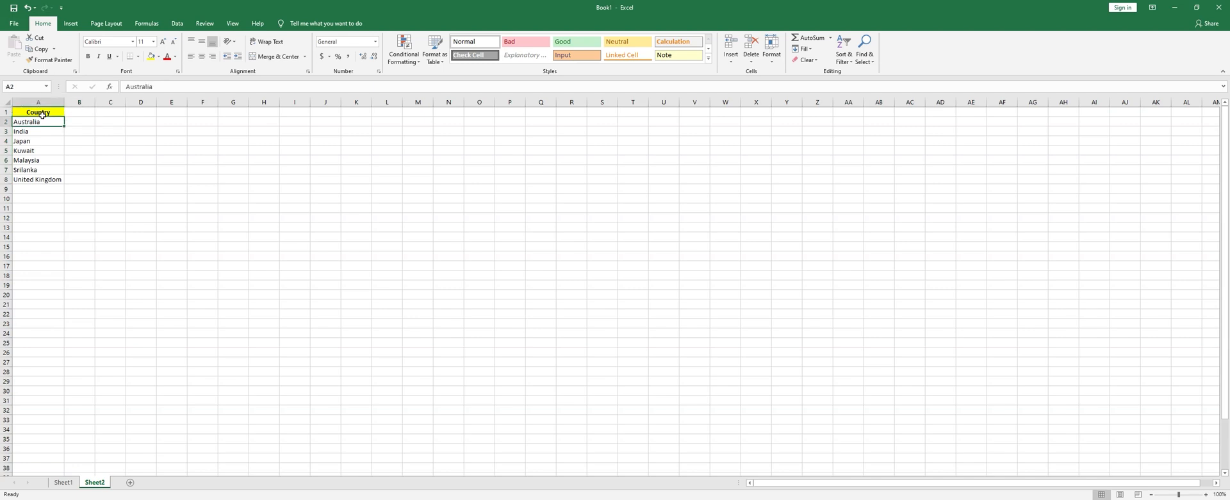
# Undo the clearing of column B, the duplicate row deletion and the filters applied to column B.
pyautogui.hotkey('ctrl', 'z')
pyautogui.hotkey('ctrl', 'z')
pyautogui.hotkey('ctrl', 'z')
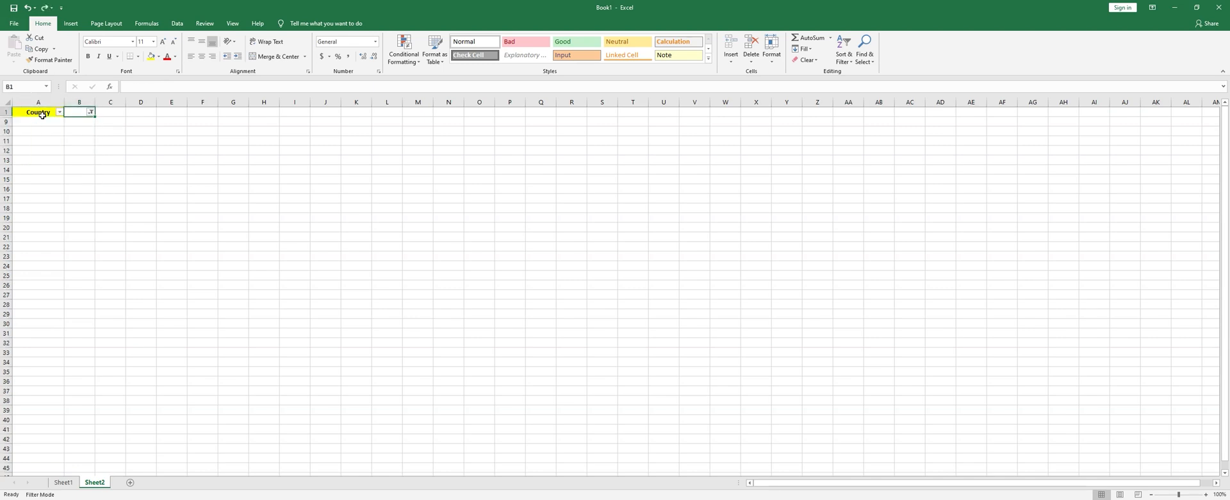
pyautogui.hotkey('ctrl', 'z')
pyautogui.hotkey('ctrl', 'z')
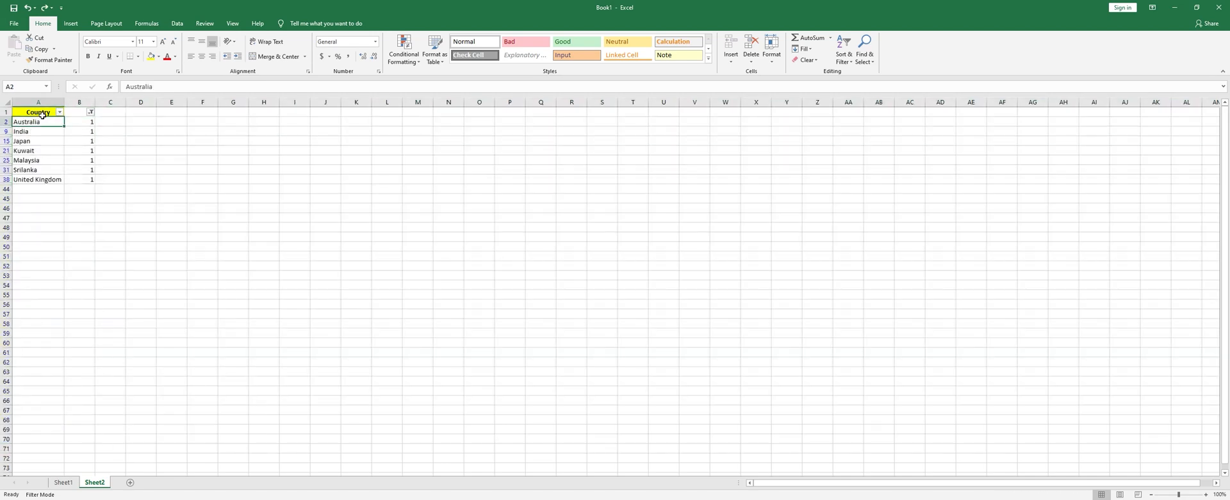
pyautogui.hotkey('ctrl', 'z')
pyautogui.press('Right')
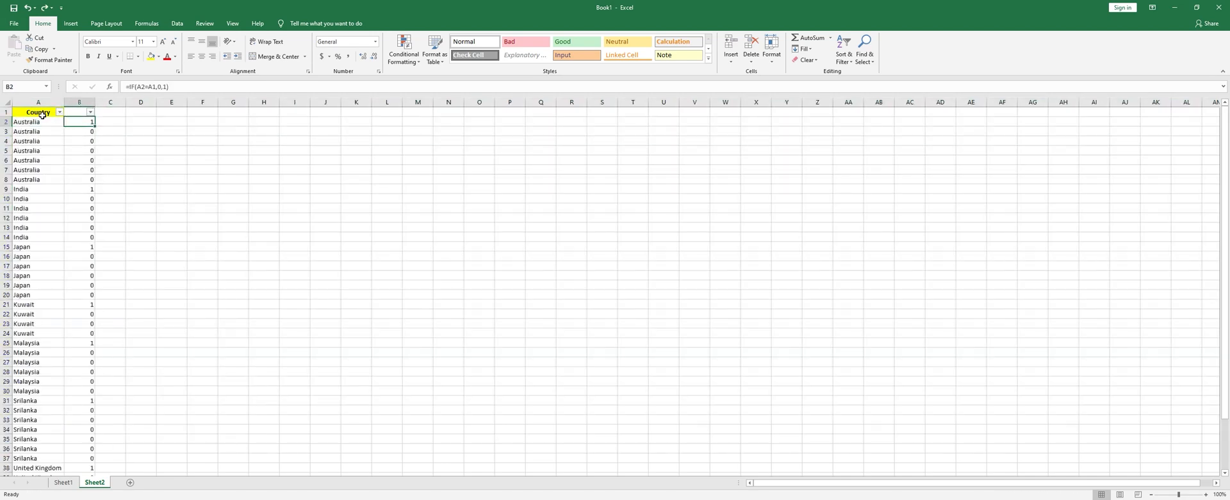
# Remove the IF formulas from column B and turn filtering off for the Country list.
pyautogui.hotkey('ctrl', 'space')
pyautogui.press('Delete')
pyautogui.click(42, 114)
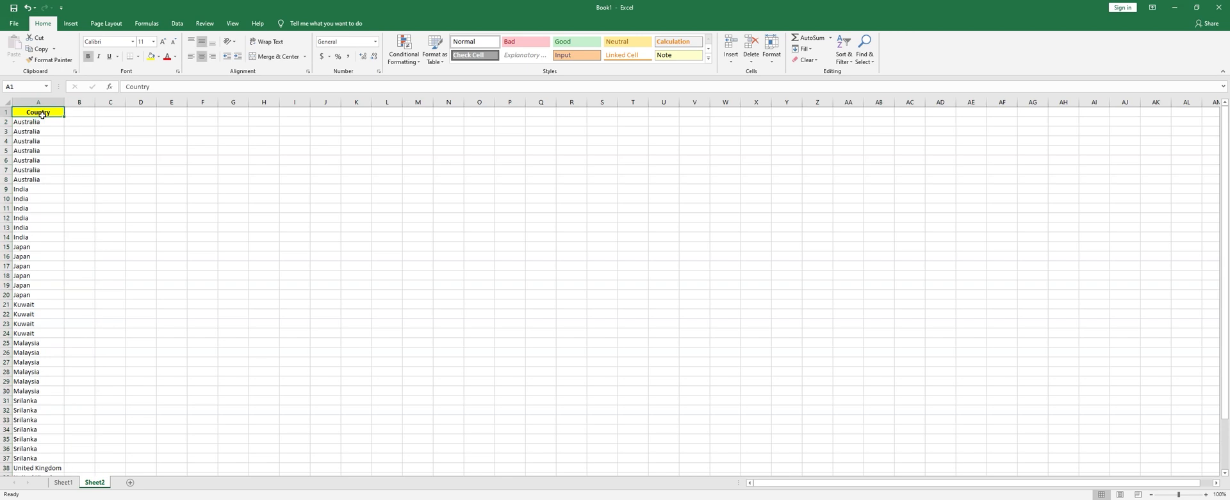
# Insert a PivotTable from the whole Country column on a new worksheet and add Country to its rows.
pyautogui.hotkey('ctrl', 'shift', 'Down')
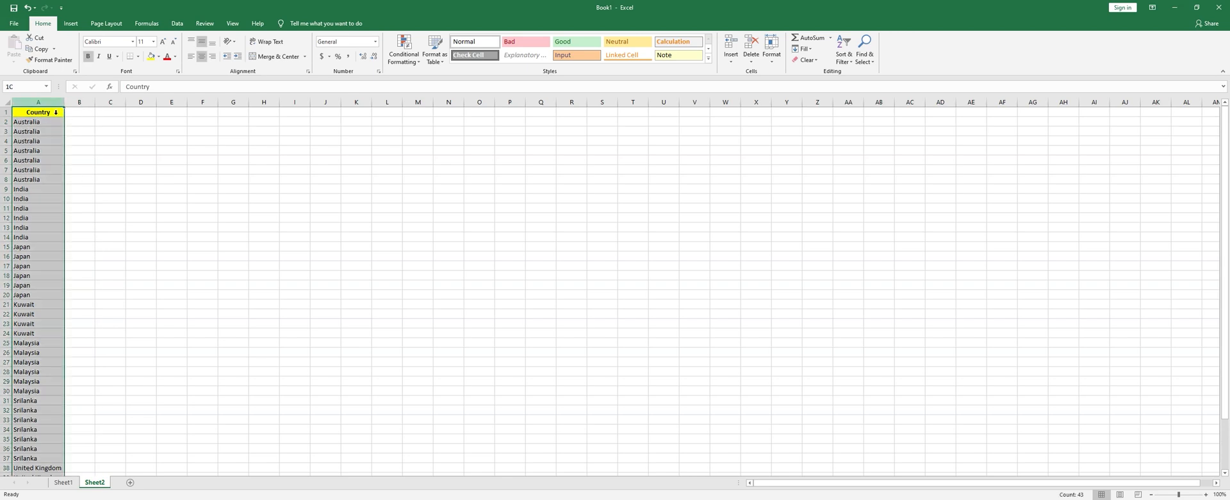
pyautogui.click(175, 26)
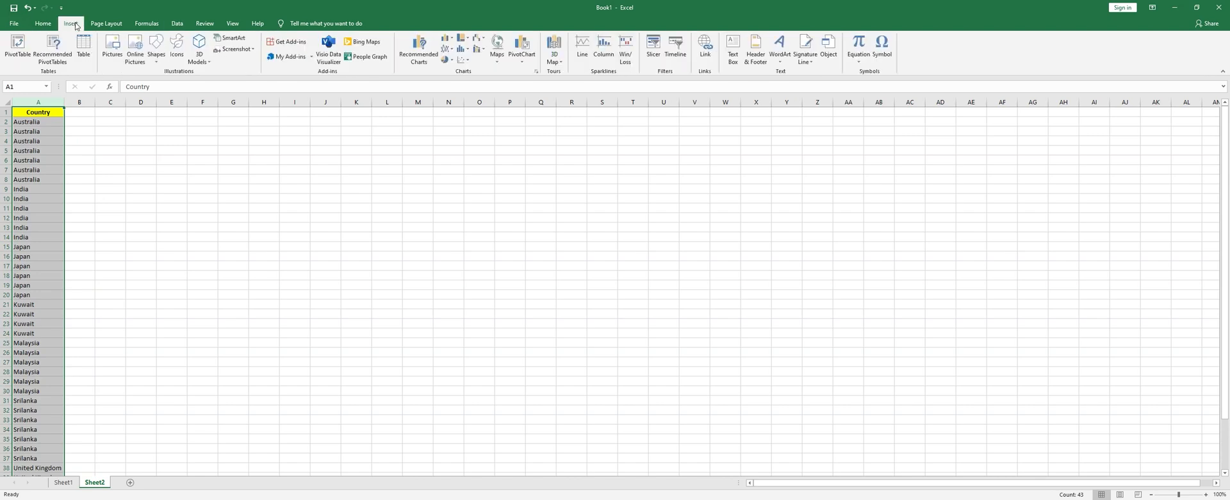
pyautogui.click(17, 46)
pyautogui.click(523, 299)
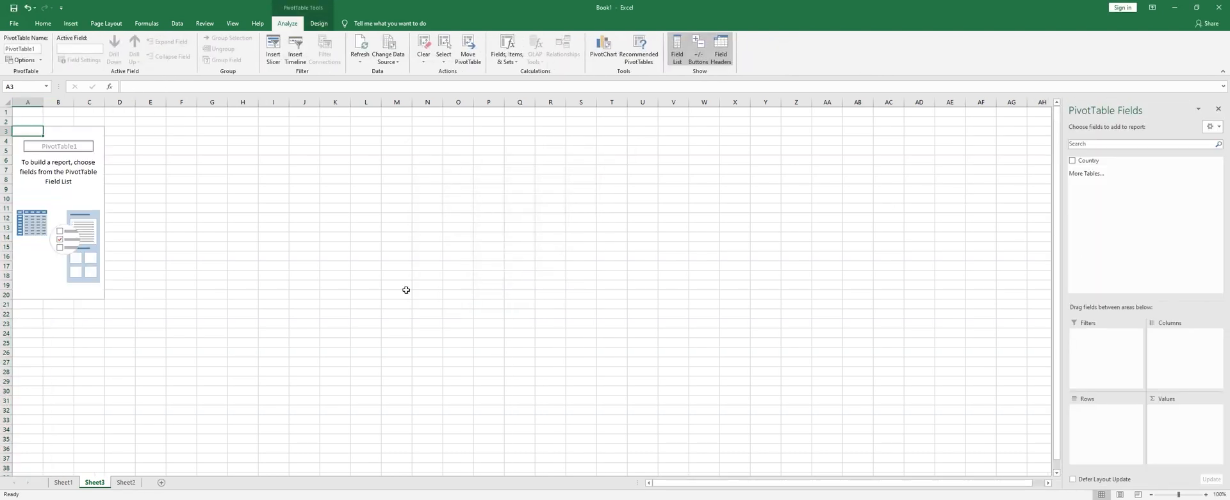
pyautogui.moveTo(1093, 166); pyautogui.dragTo(1125, 423)
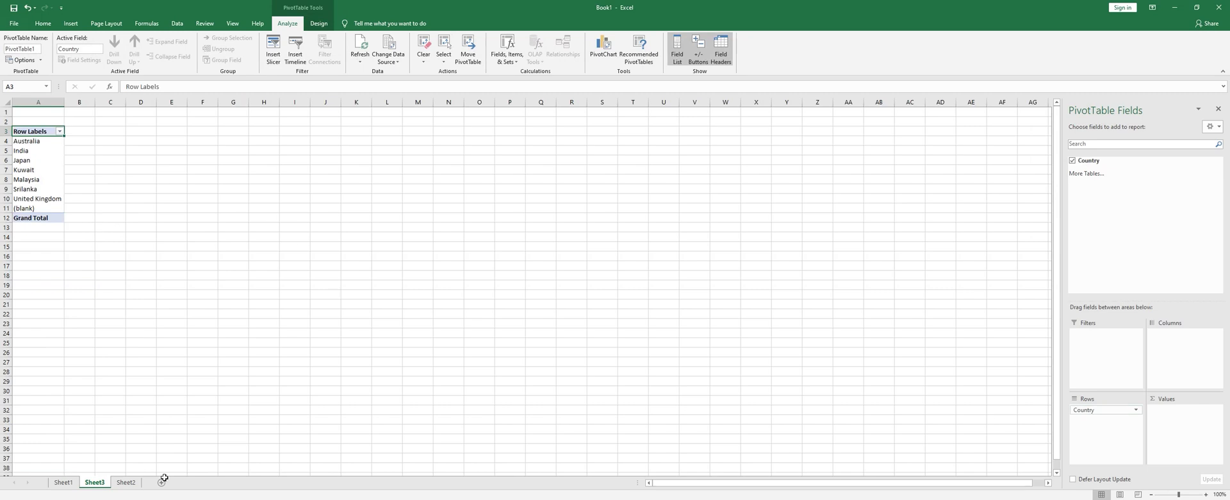
# Delete Sheet3, which holds the PivotTable.
pyautogui.rightClick(117, 479)
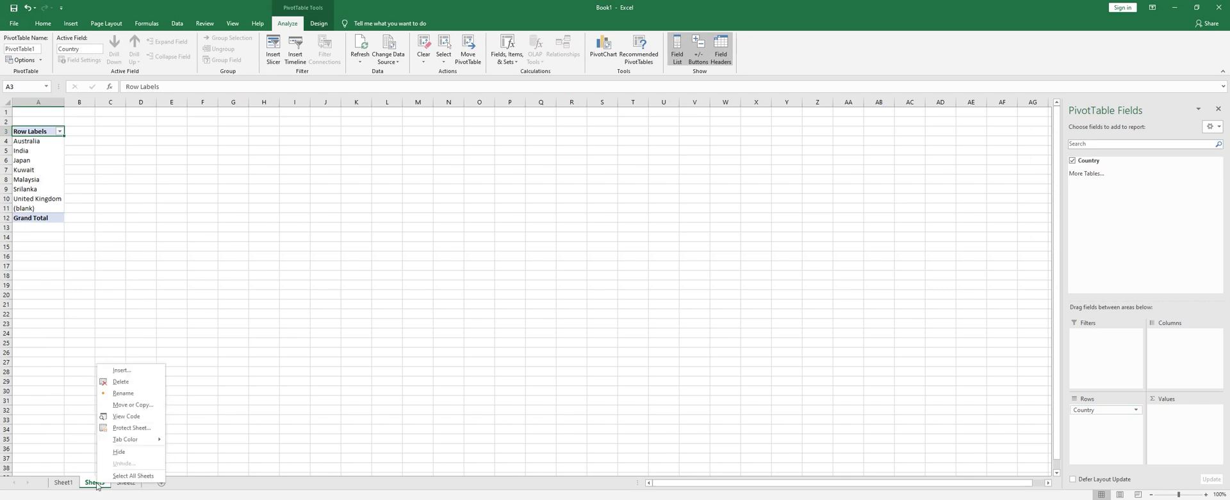
pyautogui.click(125, 382)
pyautogui.click(597, 282)
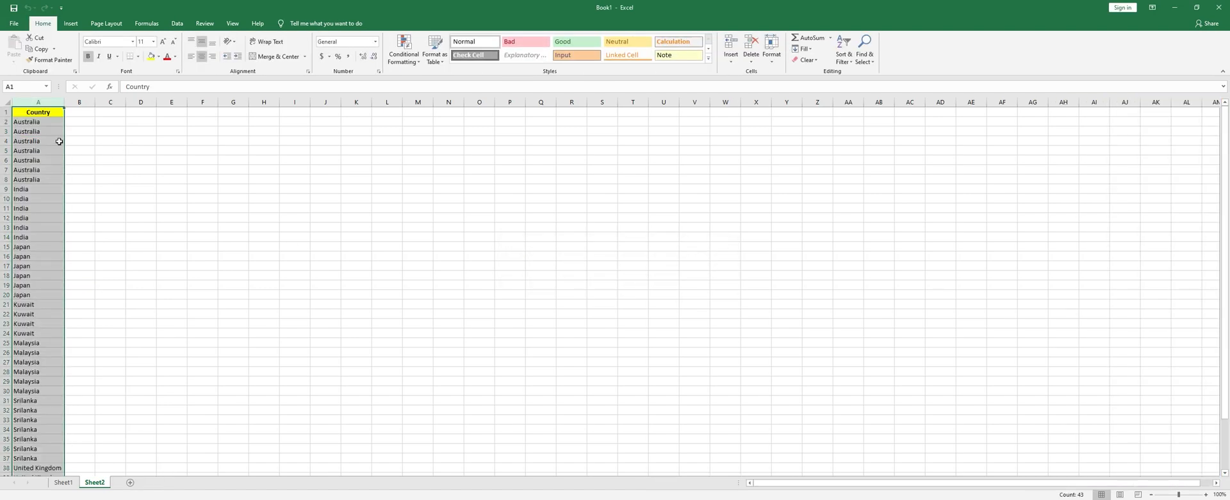
# Insert a PivotTable from only the filled Country range A1:A43 on a new worksheet, with Country as rows.
pyautogui.hotkey('ctrl', 'shift', 'Down')
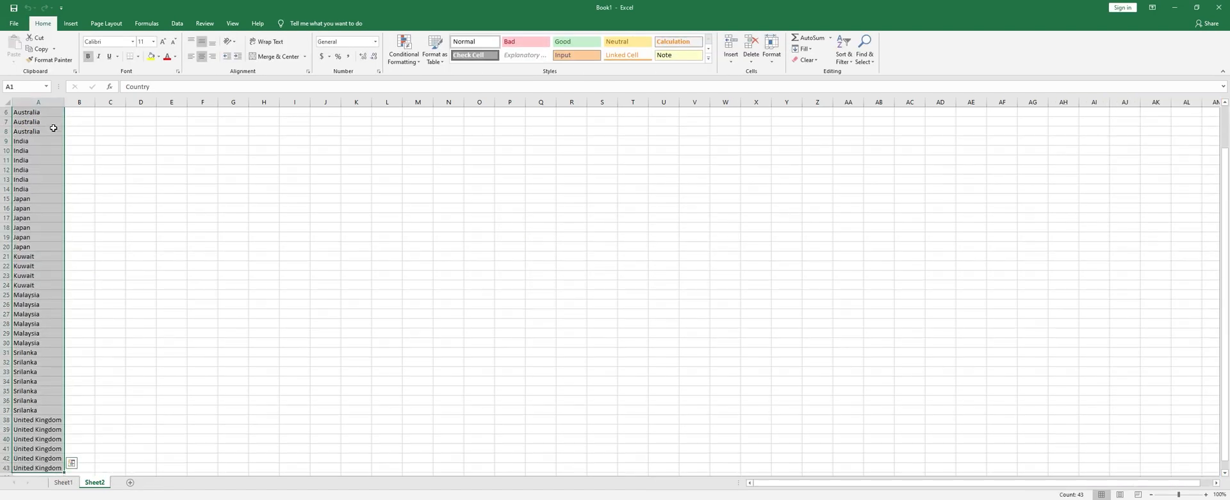
pyautogui.click(70, 23)
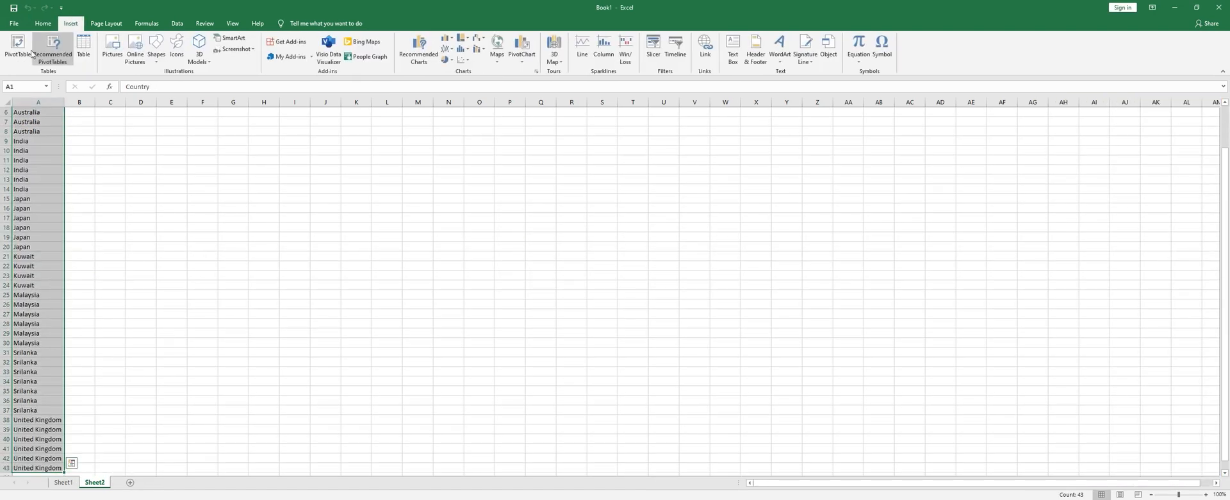
pyautogui.click(17, 48)
pyautogui.click(523, 299)
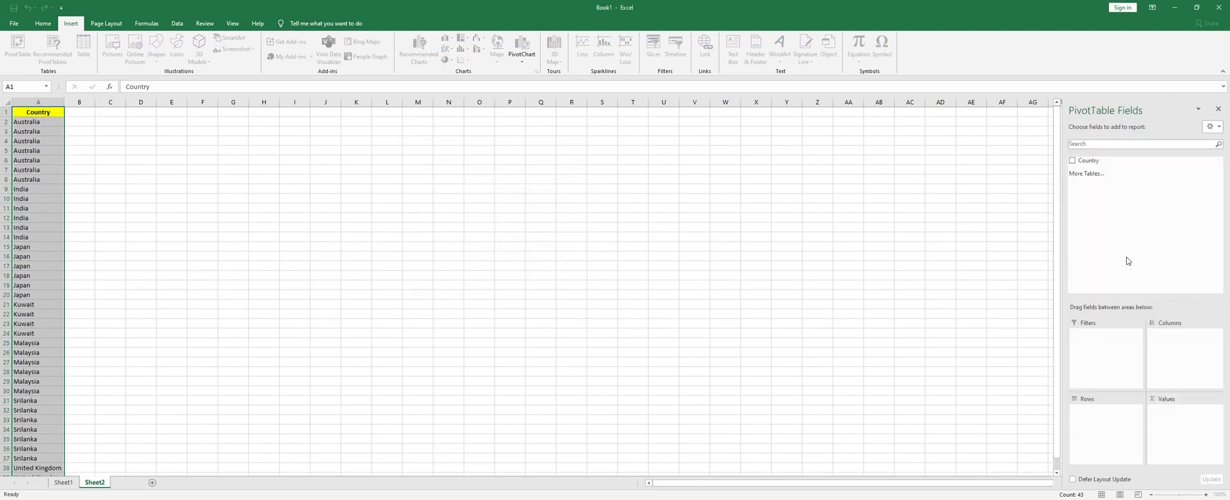
pyautogui.moveTo(1095, 165); pyautogui.dragTo(1103, 421)
pyautogui.press('Down')
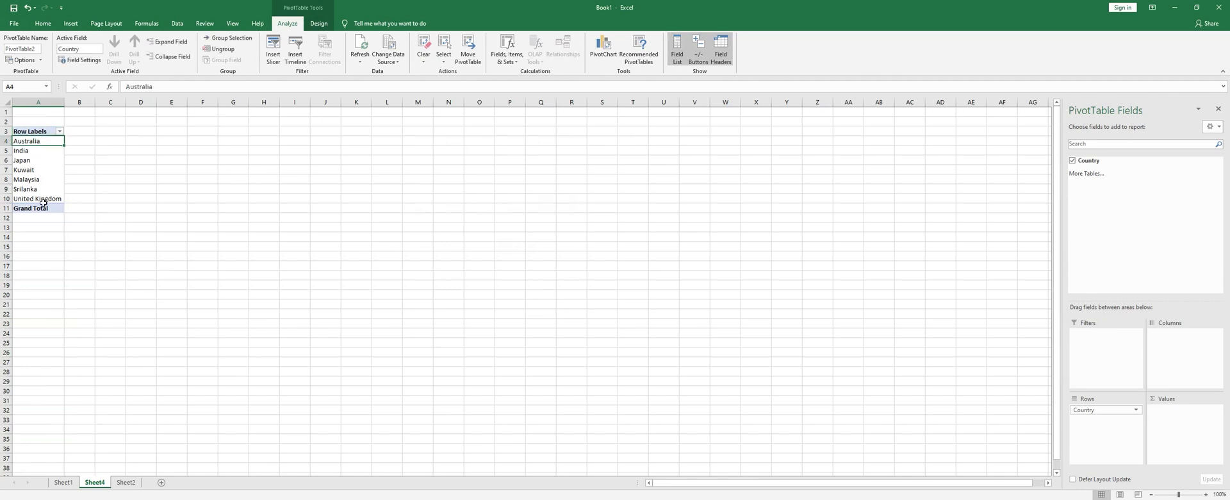
# Add Country to the PivotTable's values as a count and check the counts for Australia and Malaysia.
pyautogui.moveTo(1082, 165); pyautogui.dragTo(1194, 424)
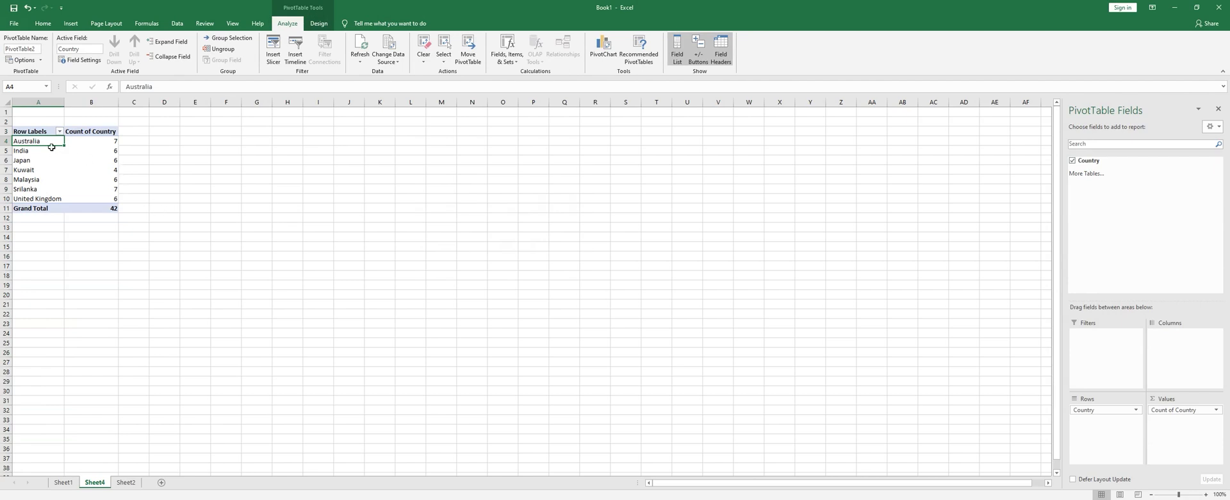
pyautogui.click(108, 146)
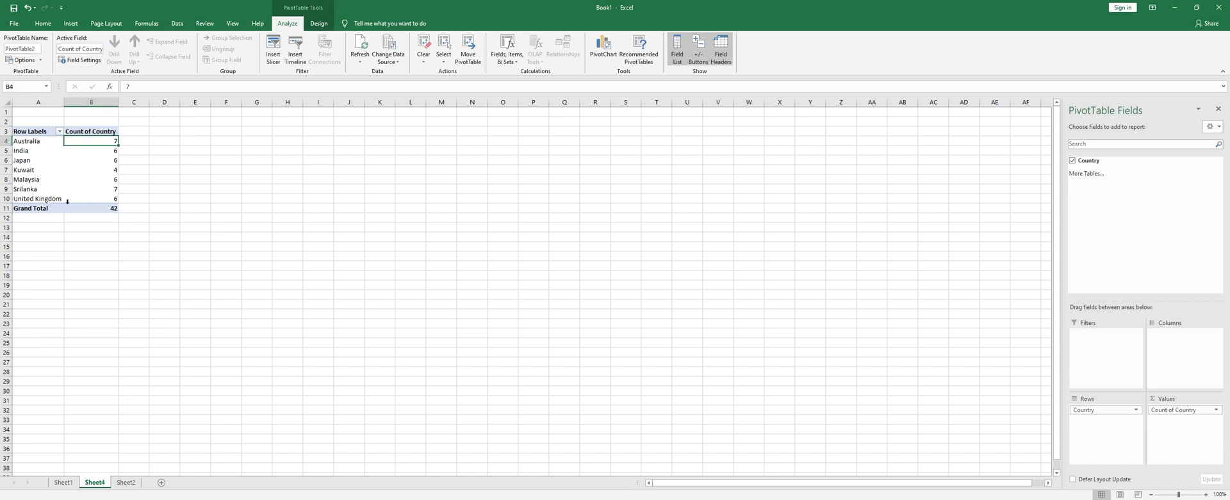
pyautogui.click(32, 182)
pyautogui.click(113, 181)
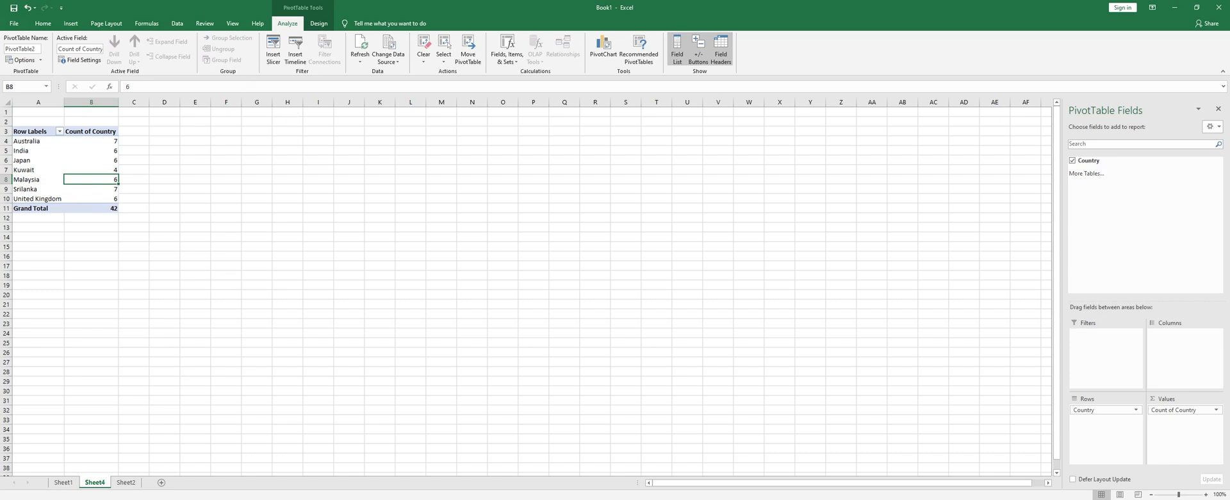
pyautogui.rightClick(98, 487)
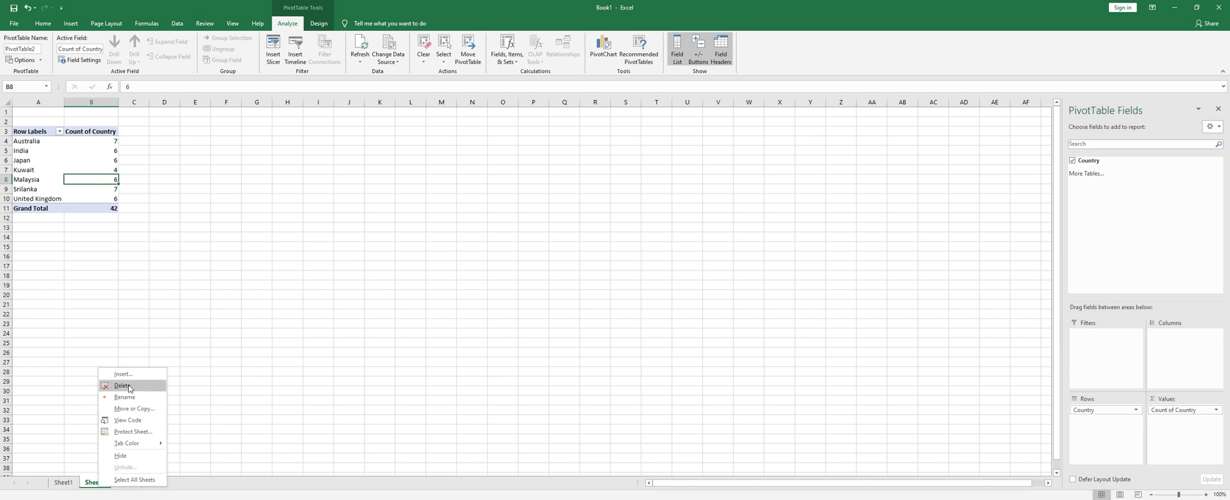
pyautogui.click(240, 353)
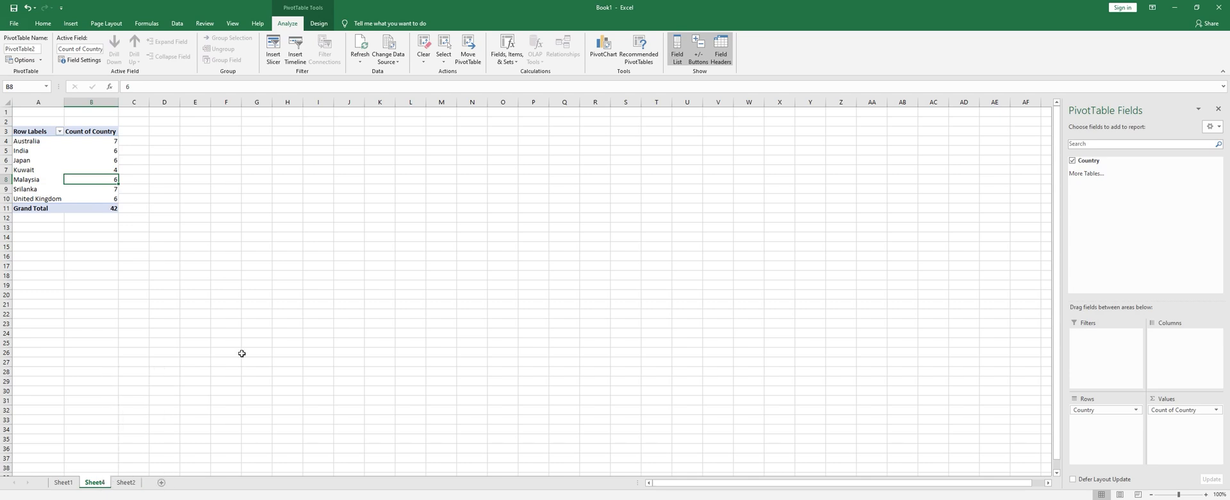